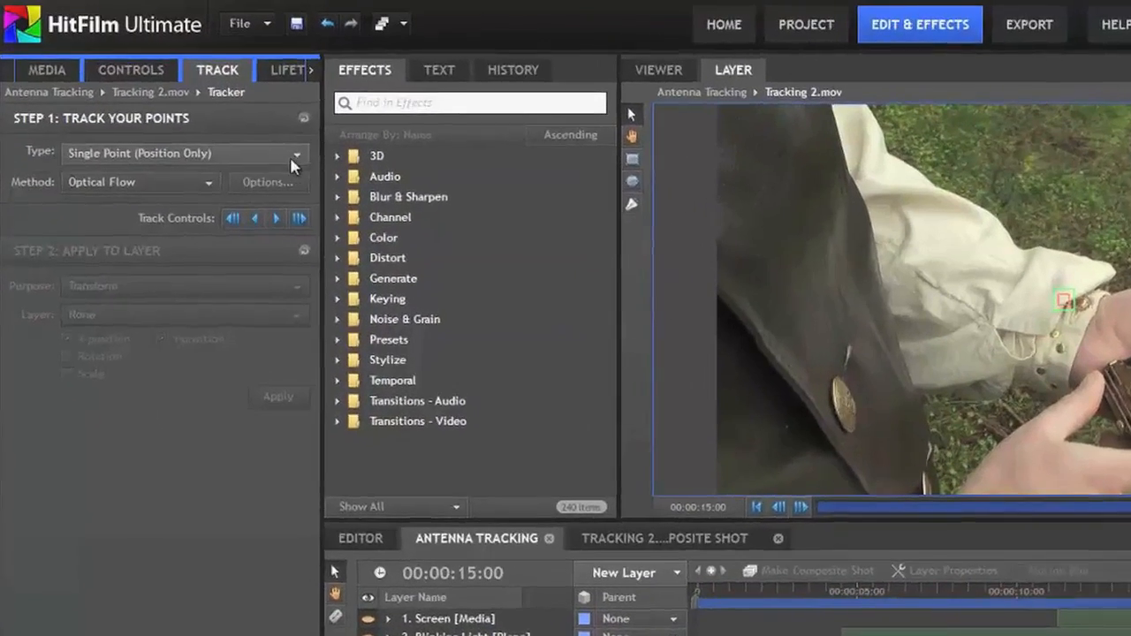
Review the tracker's type and method options, keeping Single Point (Position Only) and Optical Flow
click(279, 146)
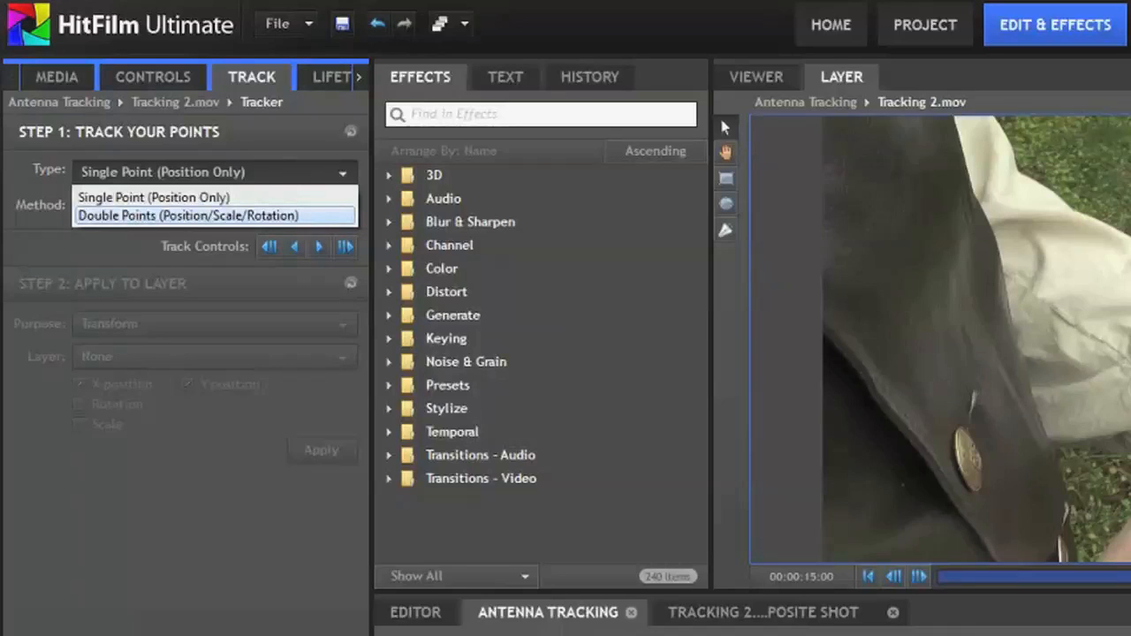
click(132, 197)
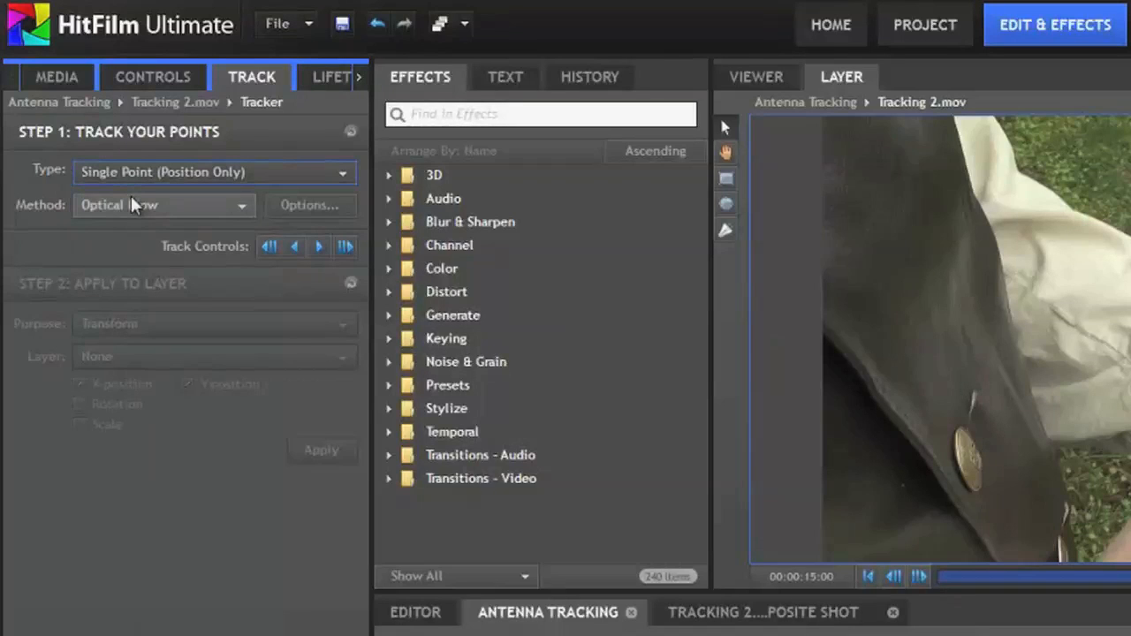
click(202, 204)
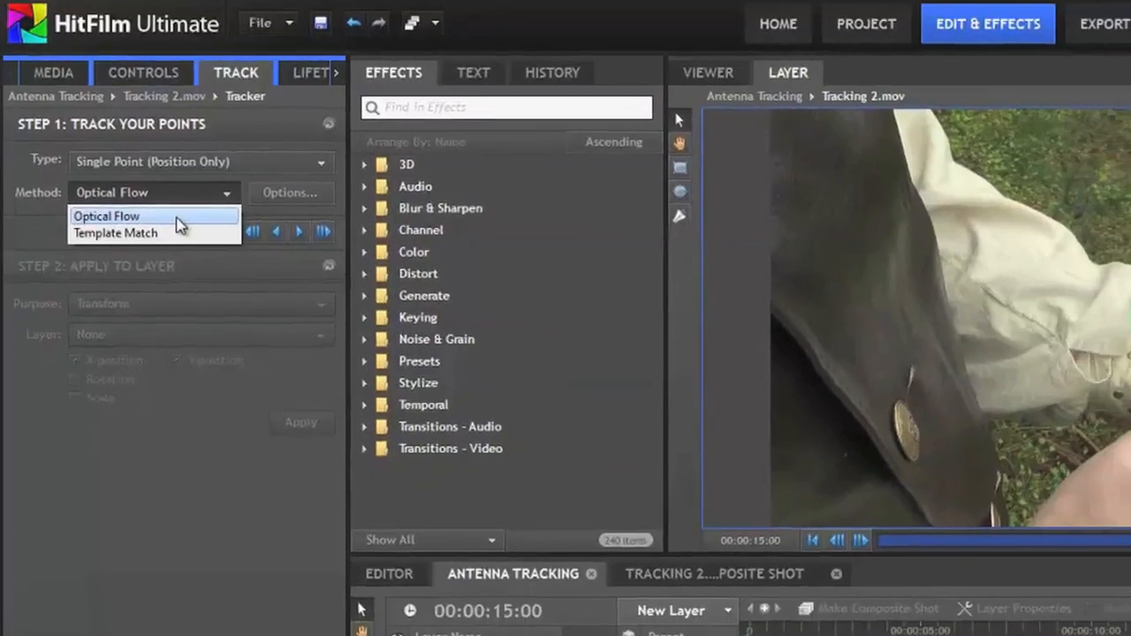
click(190, 239)
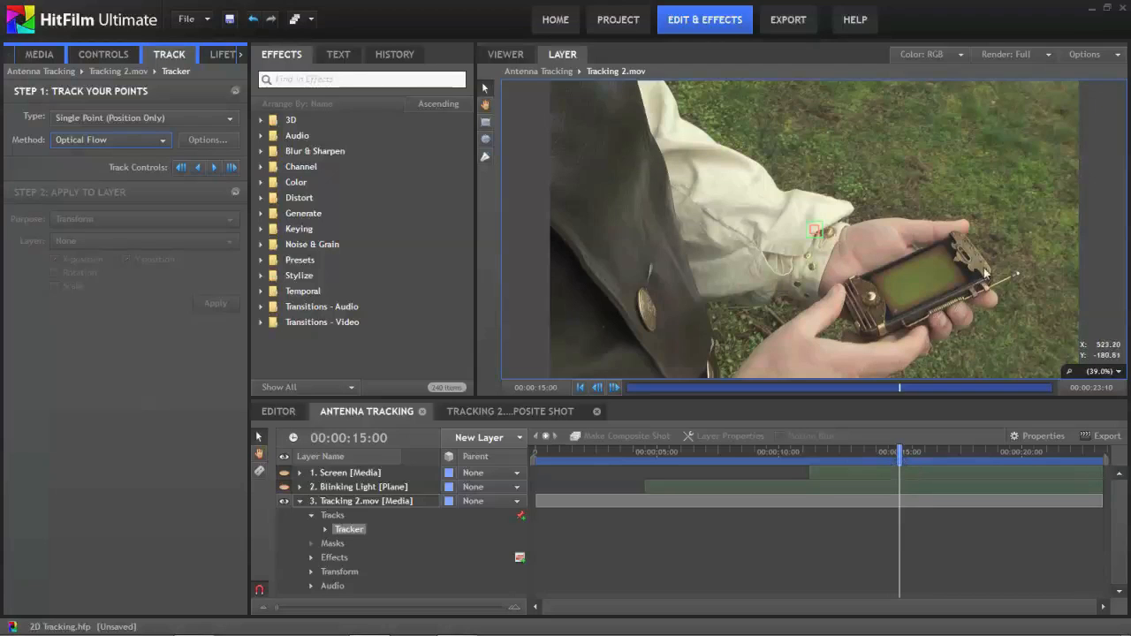
Go to the clip's last frame at 00:00:23:10 and place the track point over the tip of the antenna
drag(900, 452, 1103, 456)
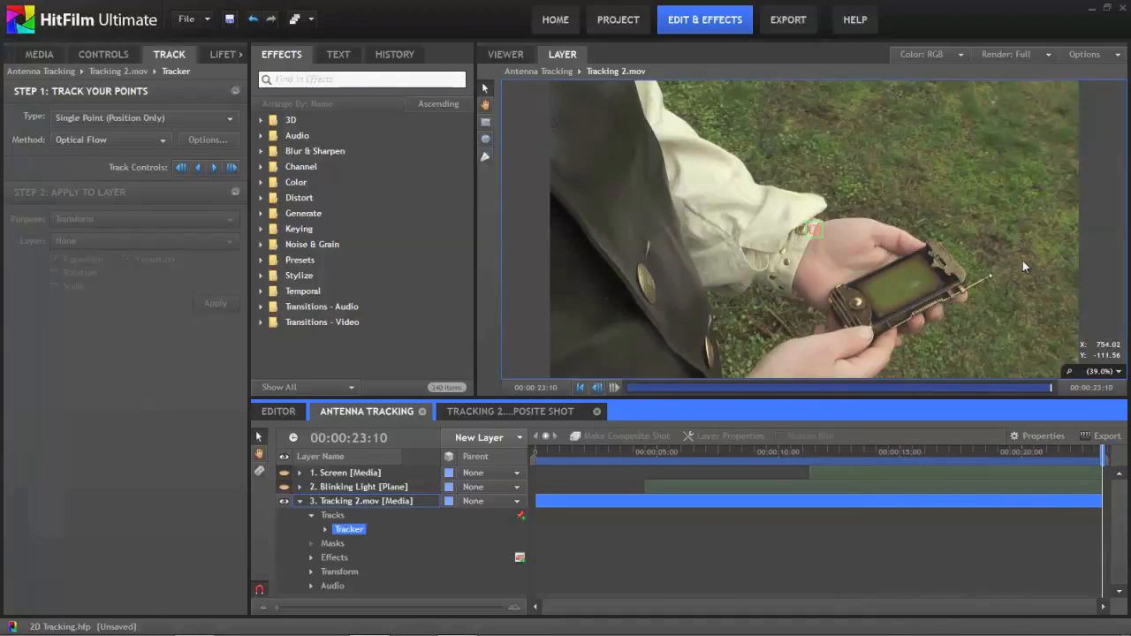
scroll(901, 280, up, 5)
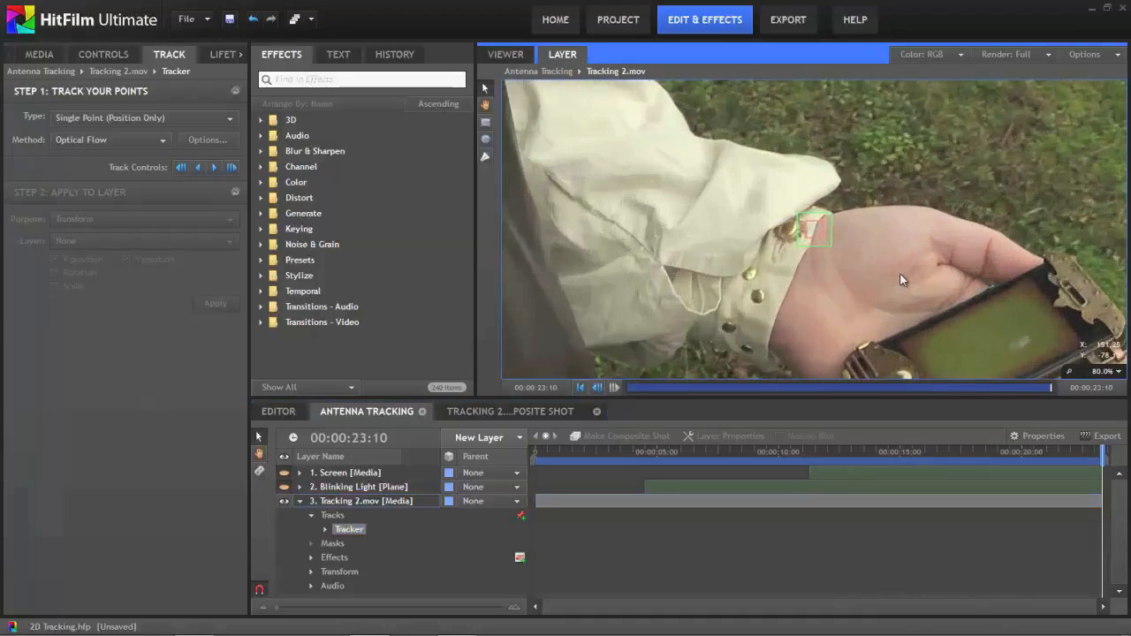
scroll(901, 280, up, 1)
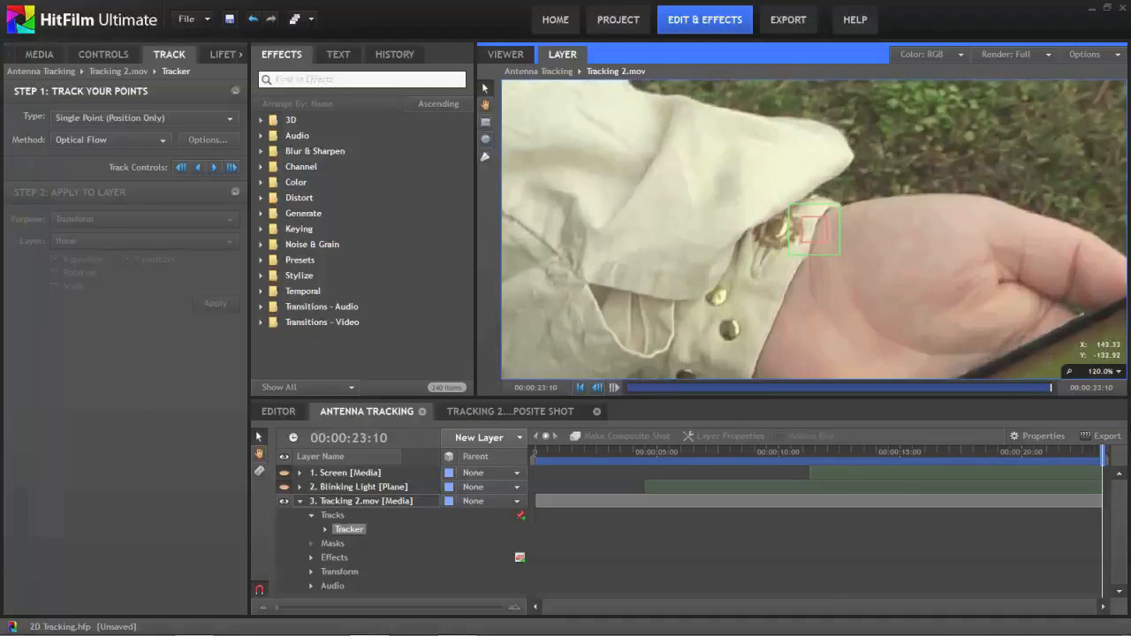
click(485, 104)
drag(914, 305, 653, 204)
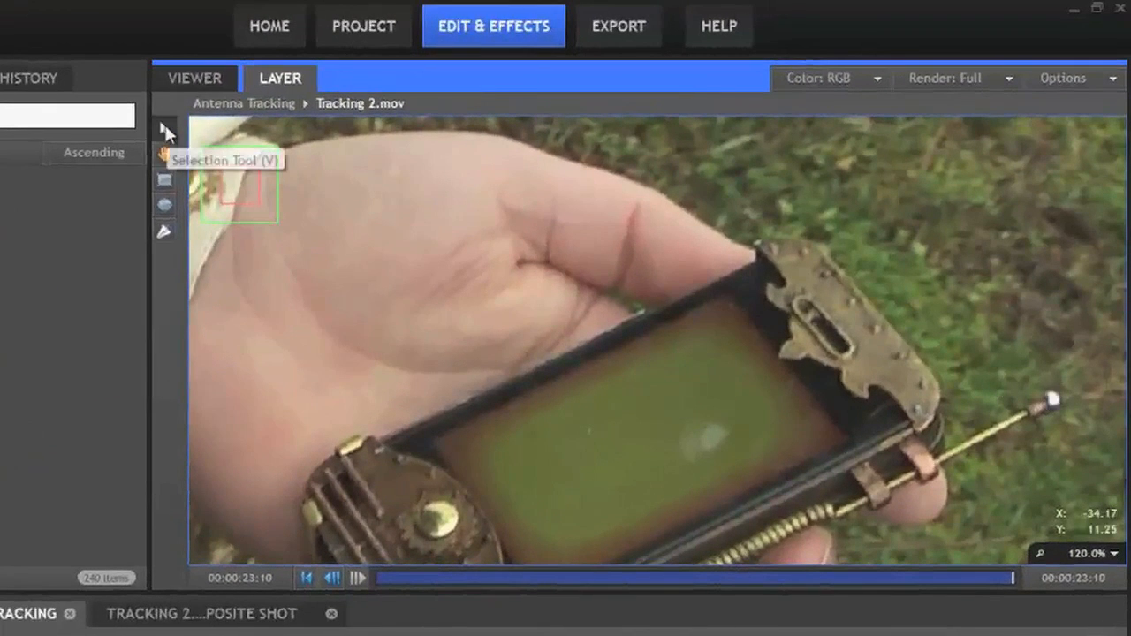
drag(247, 204, 1061, 417)
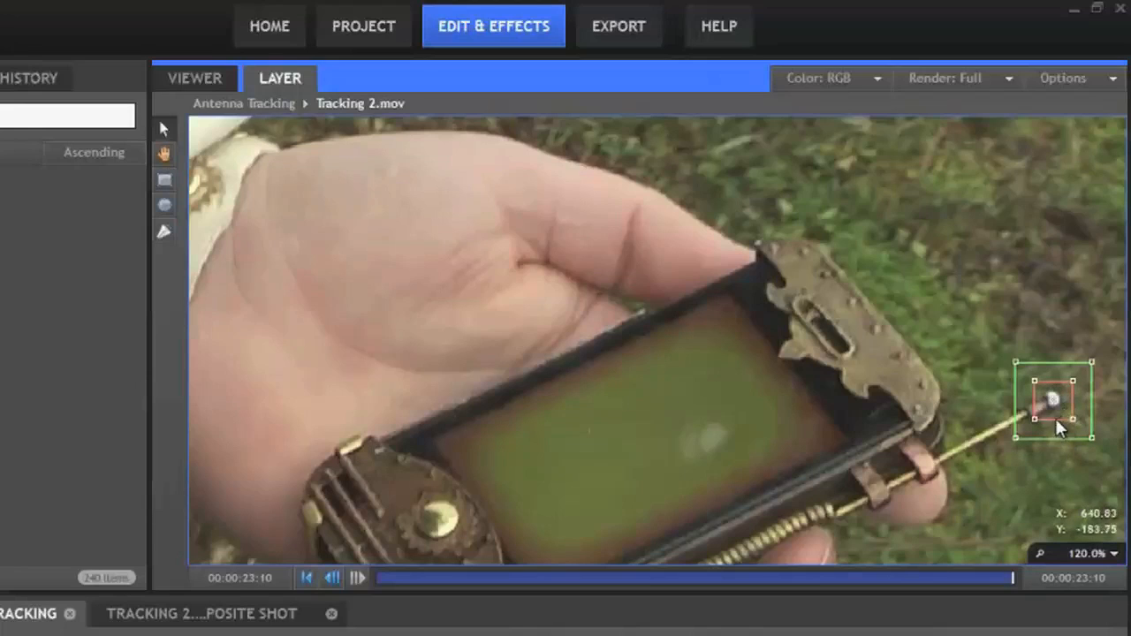
Shrink the track point's inner feature box so it fits tightly around the antenna tip
drag(1060, 413, 1067, 417)
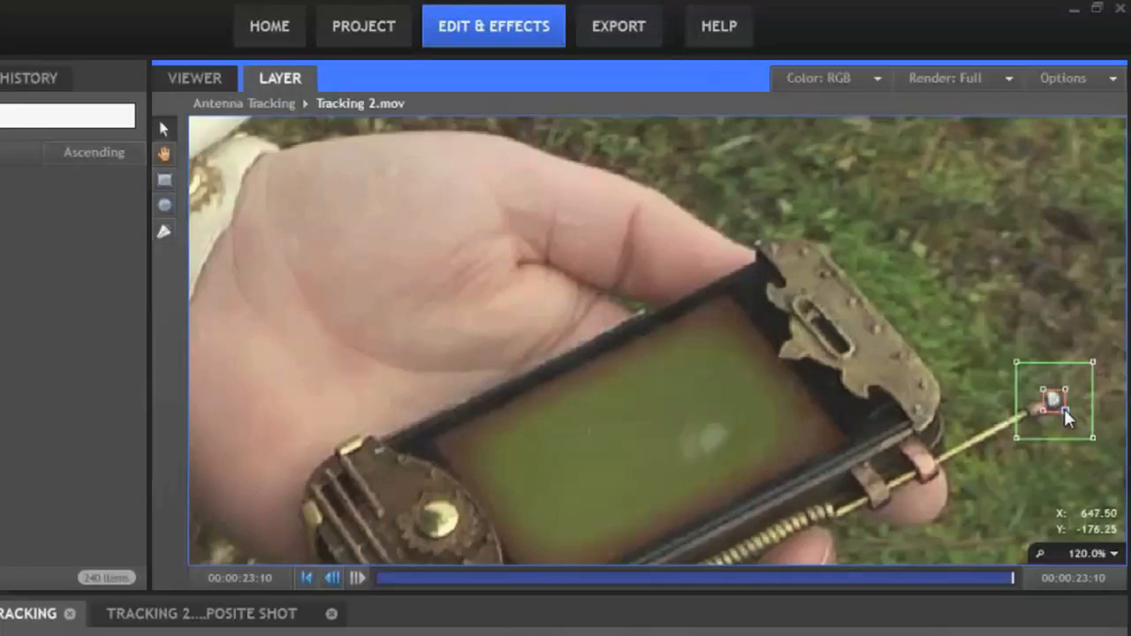
drag(1066, 417, 1072, 422)
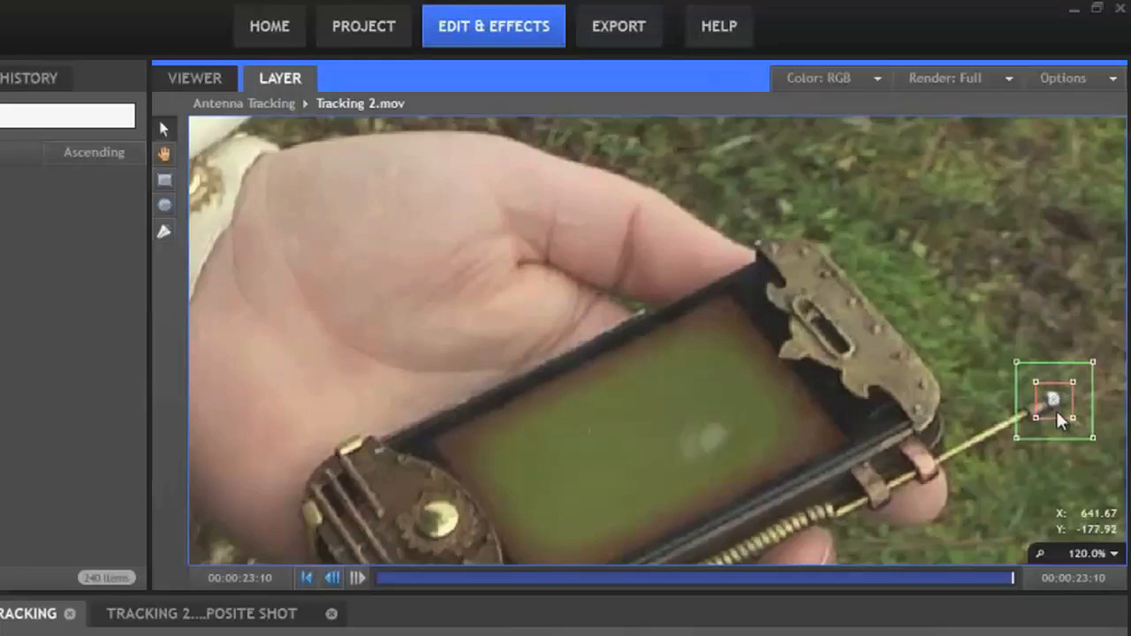
mouse_move(1060, 421)
mouse_down()
mouse_move(1071, 423)
mouse_move(1059, 410)
mouse_up()
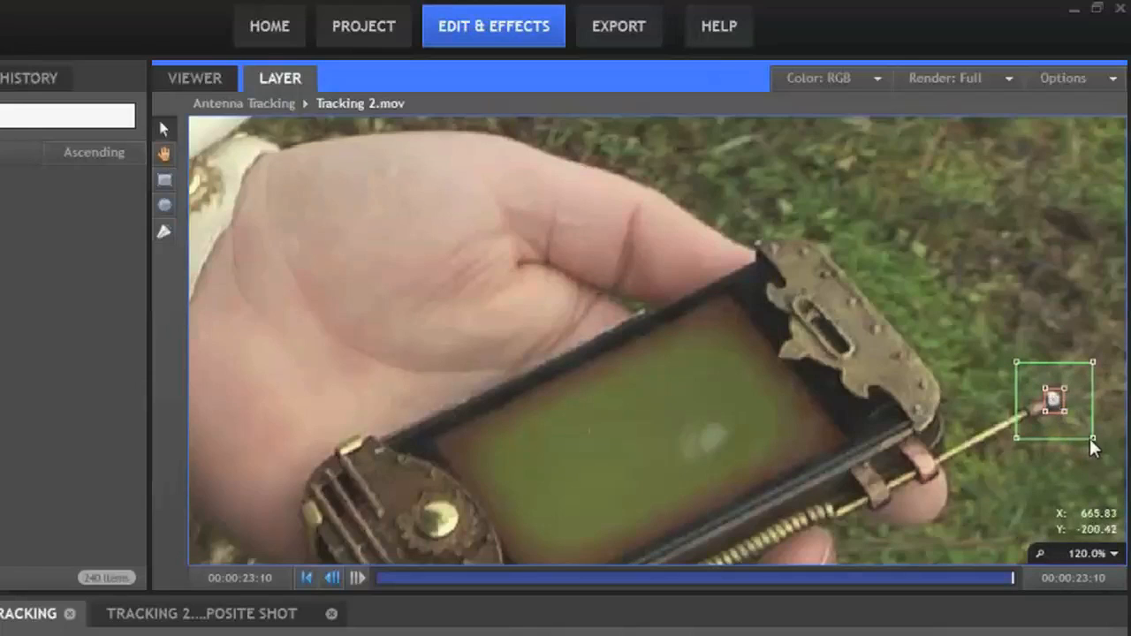
Size the outer search box to leave a moderate margin of background around the antenna tip
drag(1092, 438, 1080, 429)
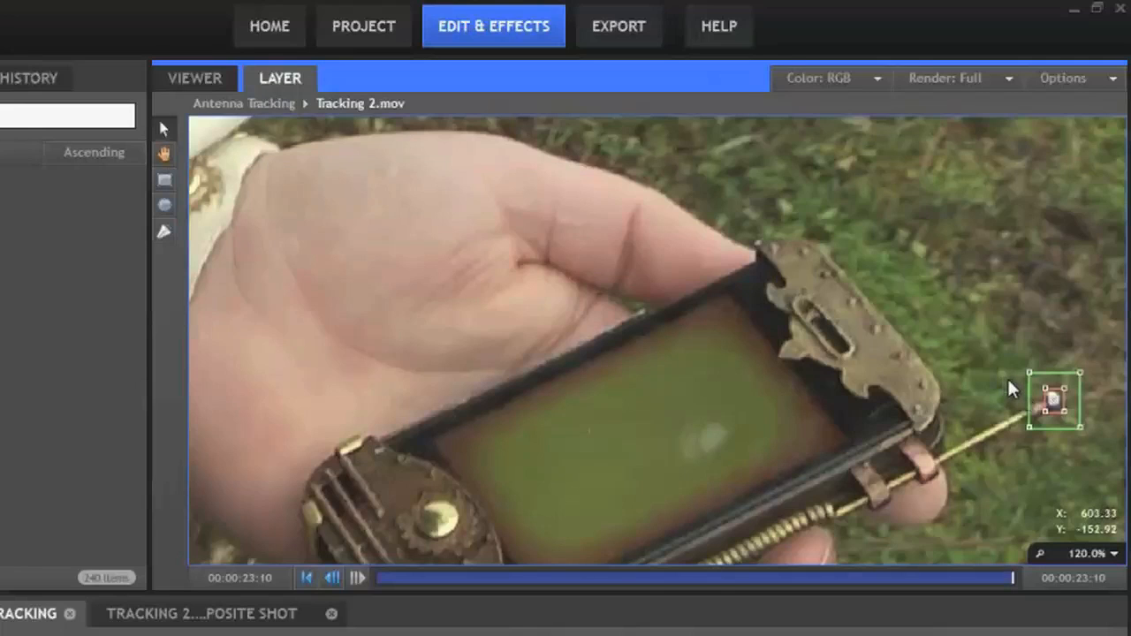
drag(1030, 429, 862, 546)
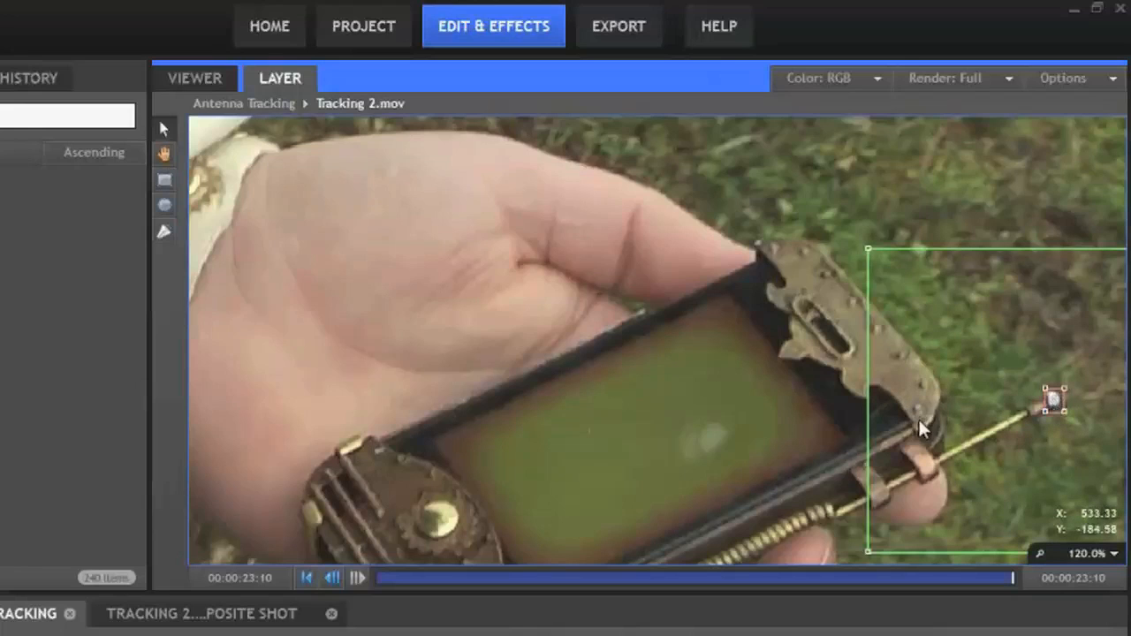
drag(869, 551, 1012, 443)
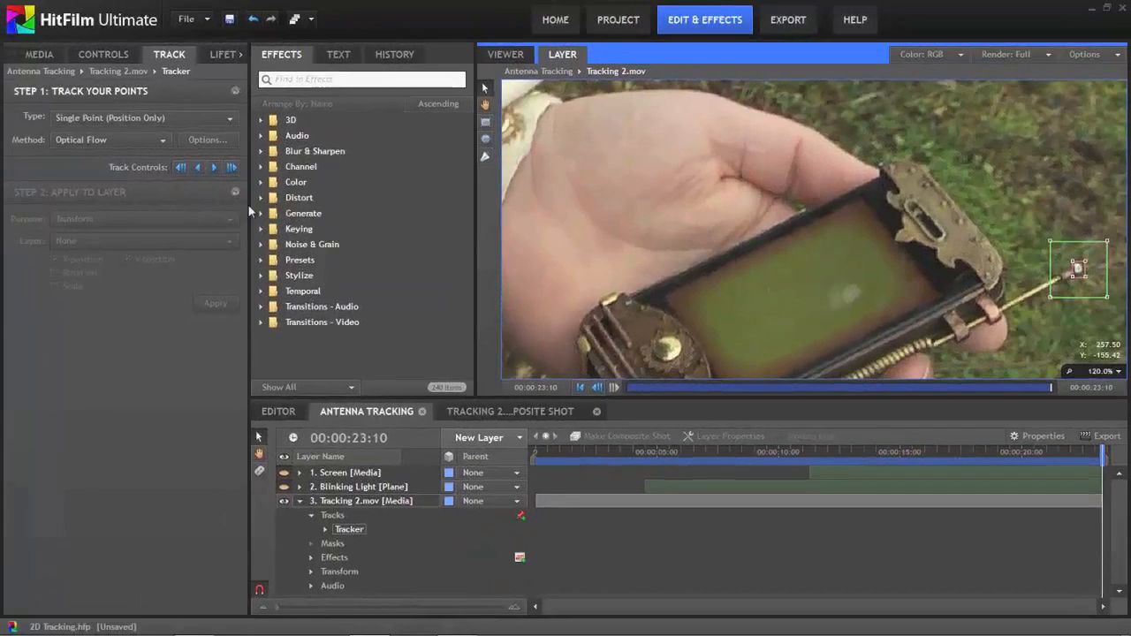
Track the antenna tip backward from the end of the clip and hide the motion tracking paths
click(198, 169)
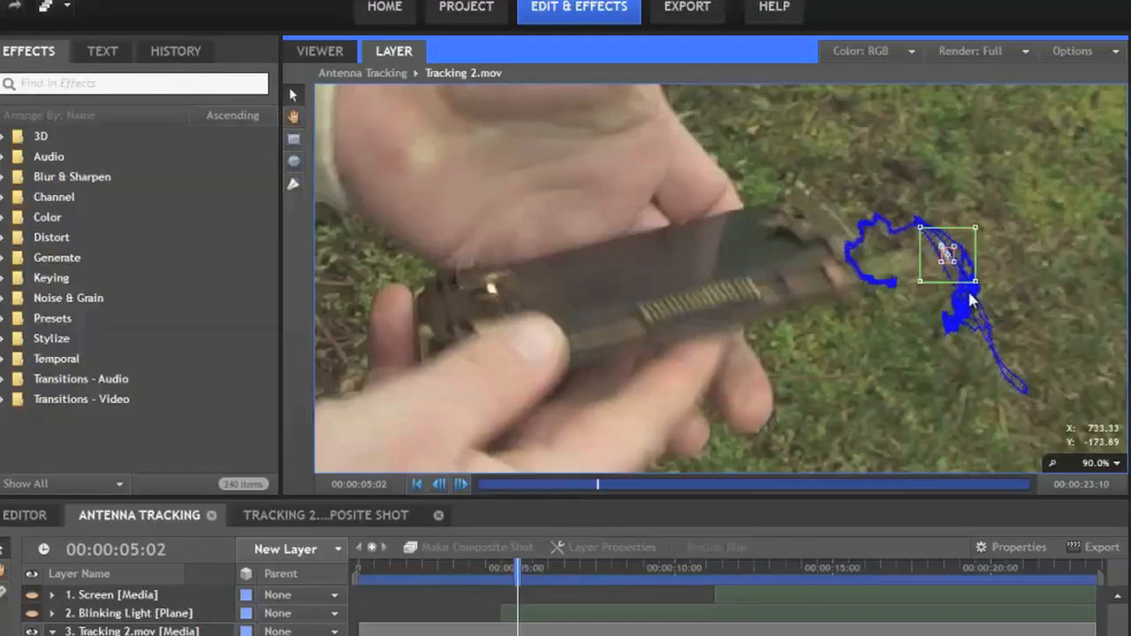
click(1115, 53)
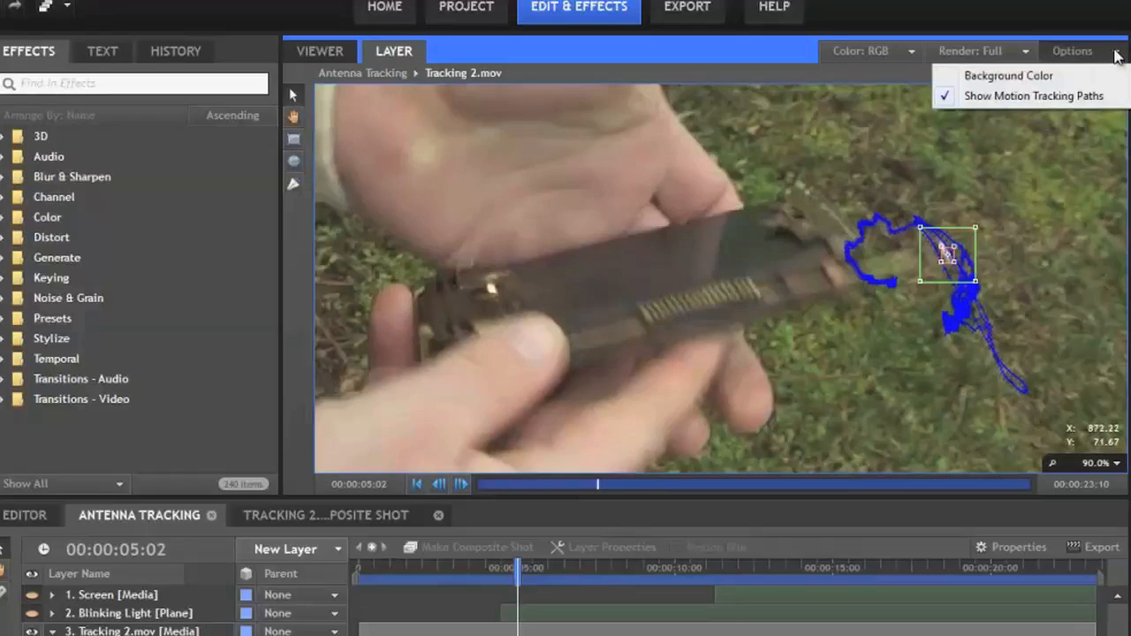
click(954, 99)
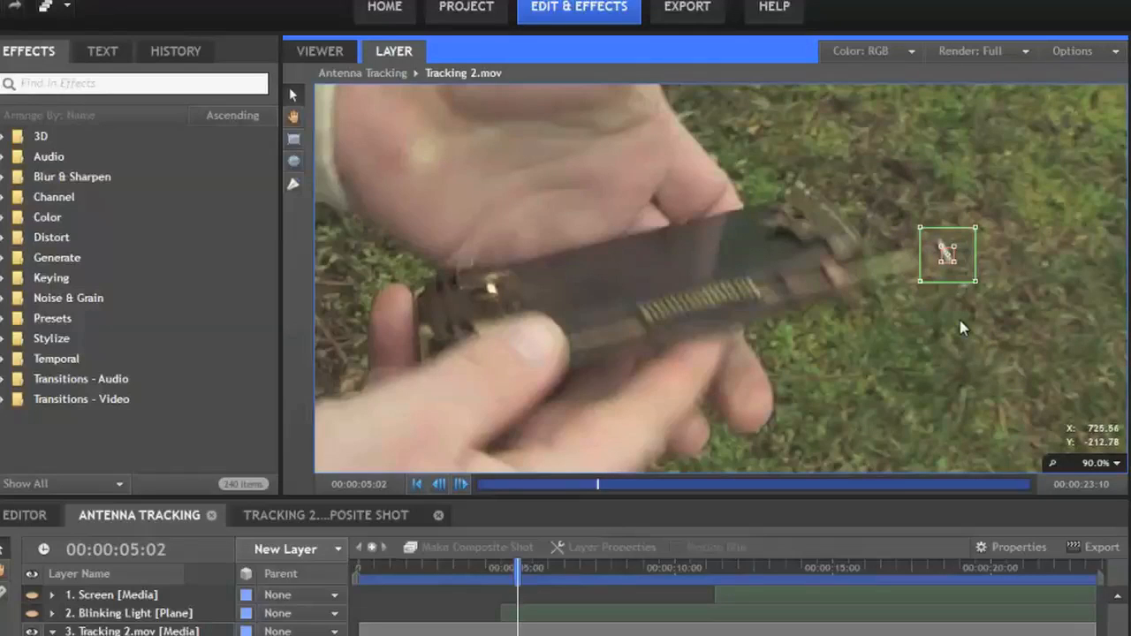
Compare the frames around 00:00:05:02 where the track slips, and enlarge the search box on that frame
click(881, 519)
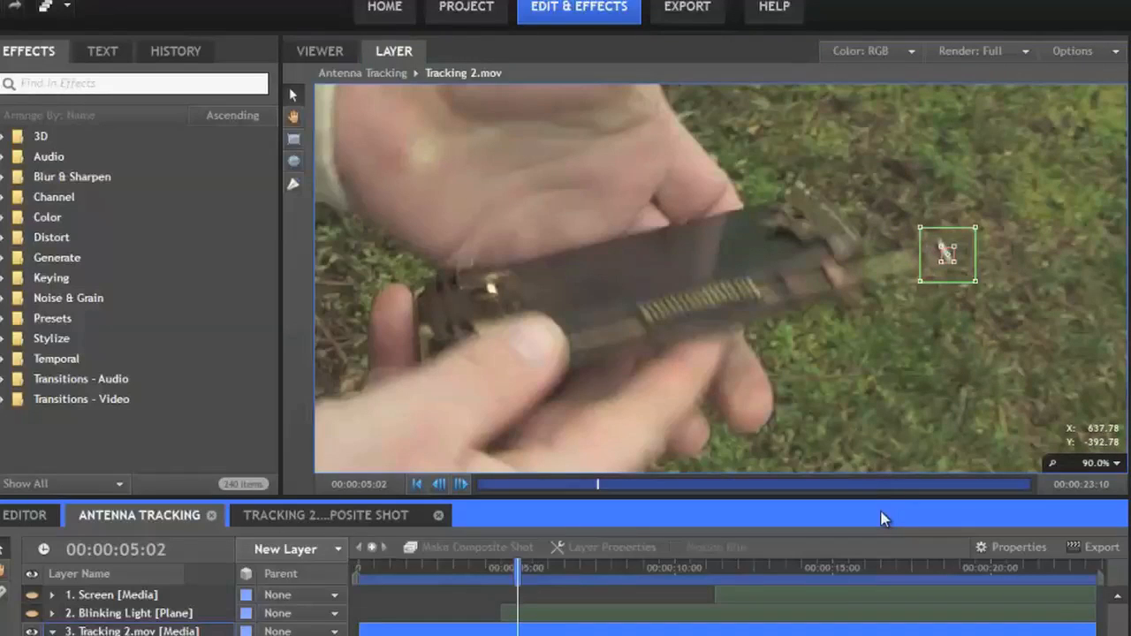
key(Right)
key(Left)
key(Left)
key(Right)
key(Left)
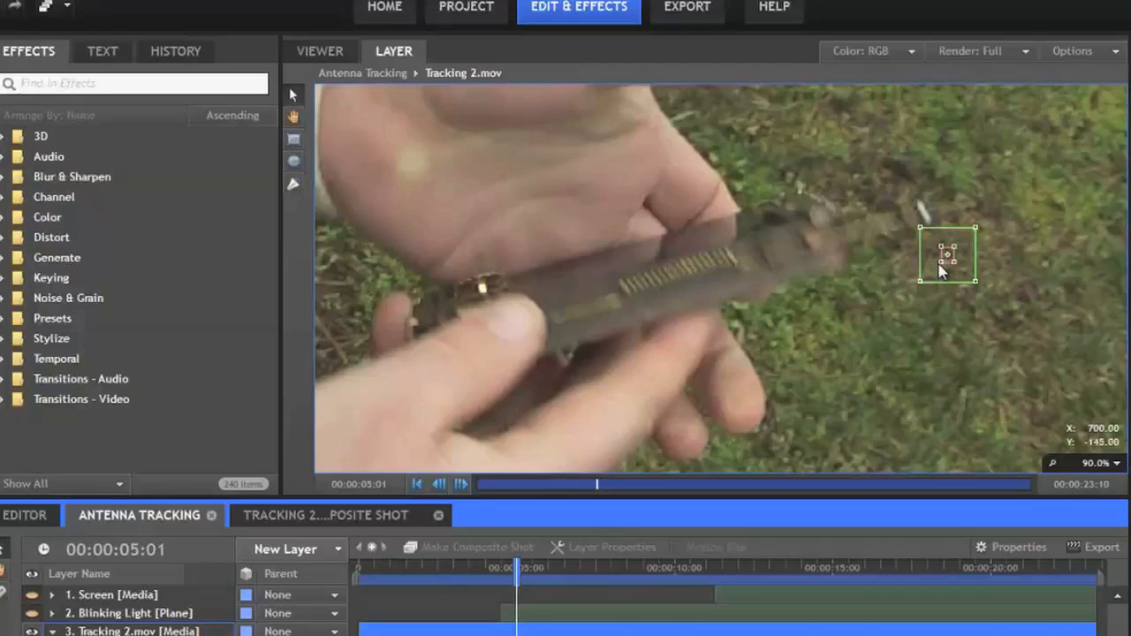
key(Right)
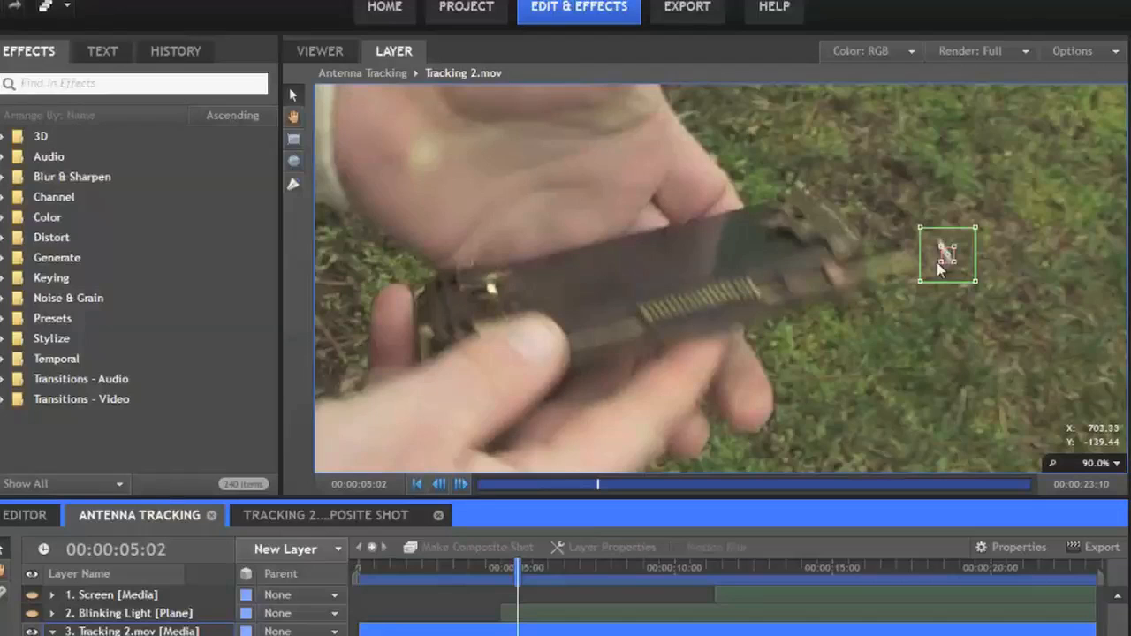
drag(919, 282, 886, 313)
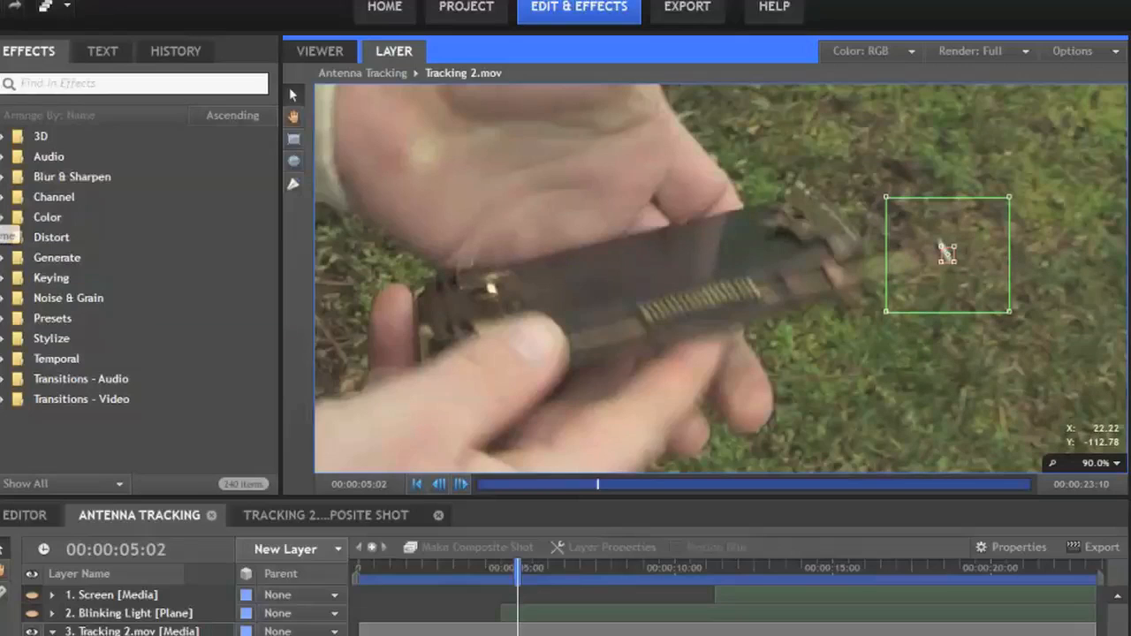
Move the track point back onto the antenna tip at 00:00:05:01 and continue tracking backward to 00:00:04:12
key(Left)
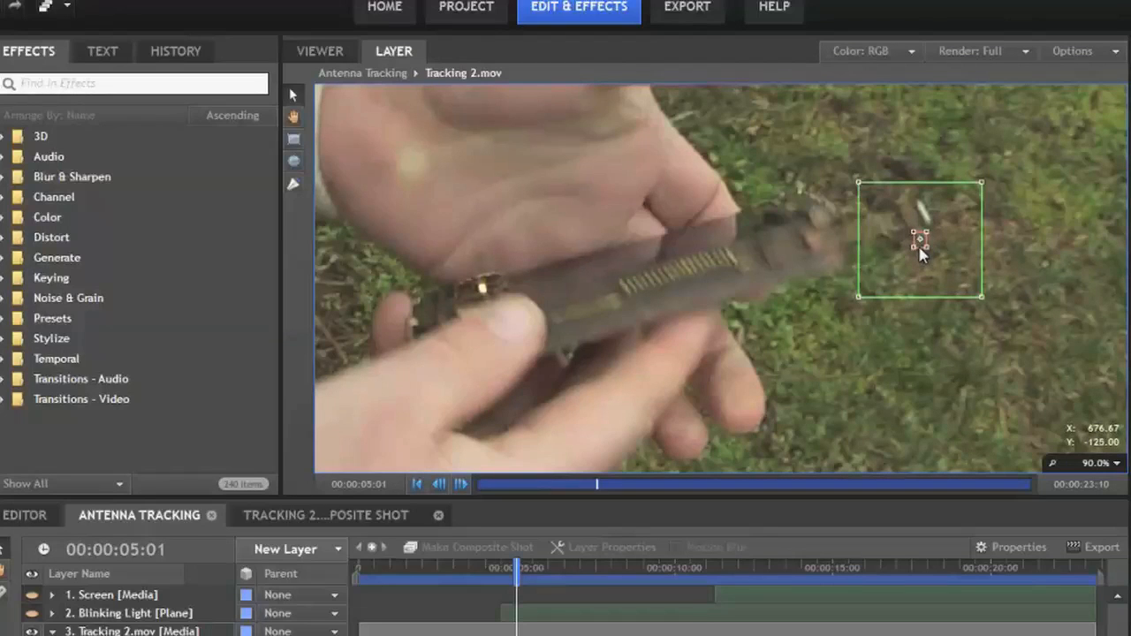
scroll(919, 252, up, 1)
drag(1044, 272, 1048, 237)
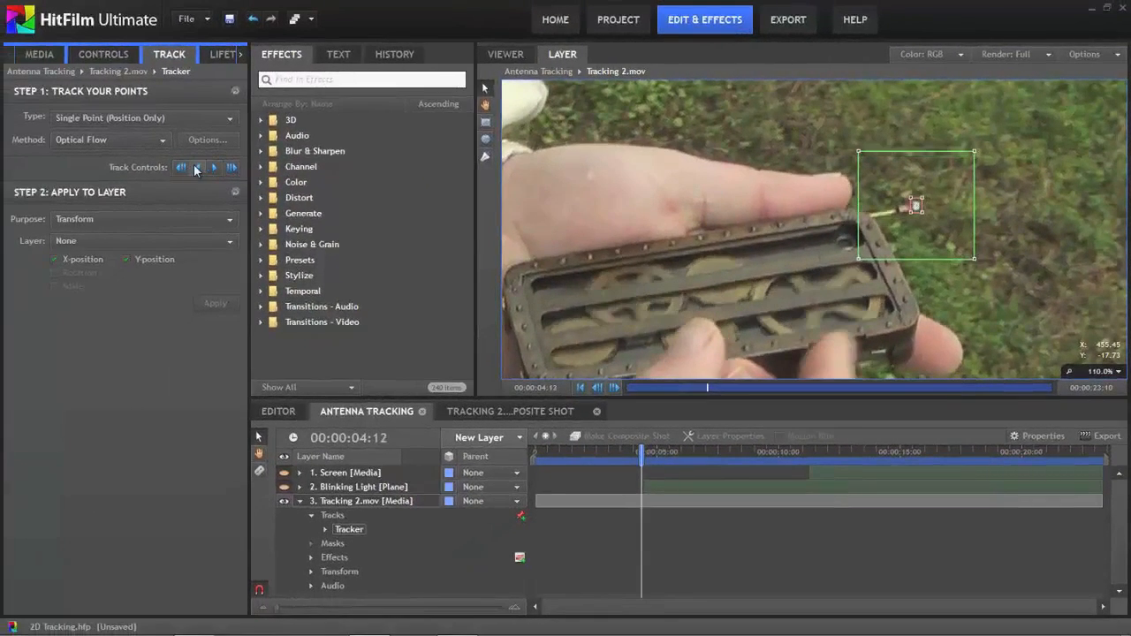
Apply the track to Tracking 2.mov with the purpose Stabilize, using both X-position and Y-position
click(348, 528)
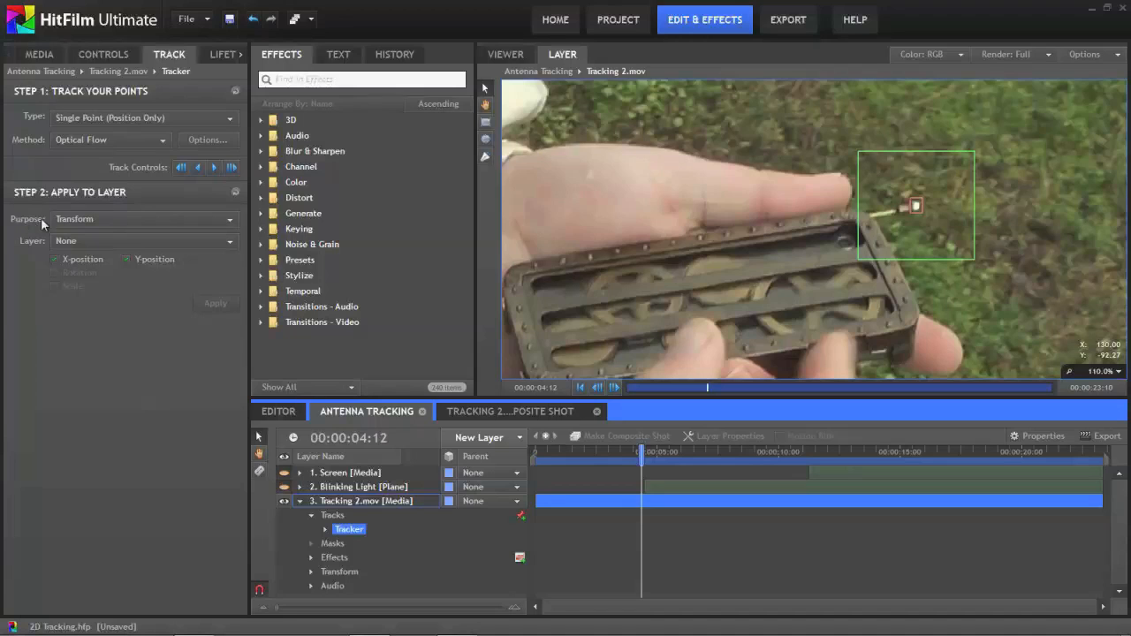
click(233, 223)
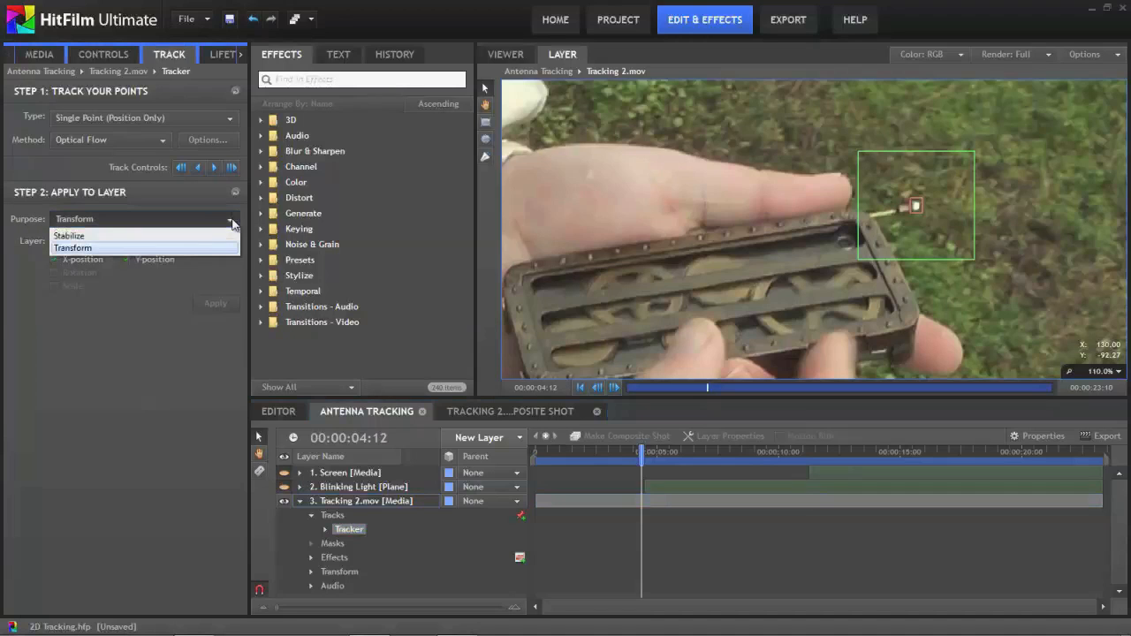
click(88, 236)
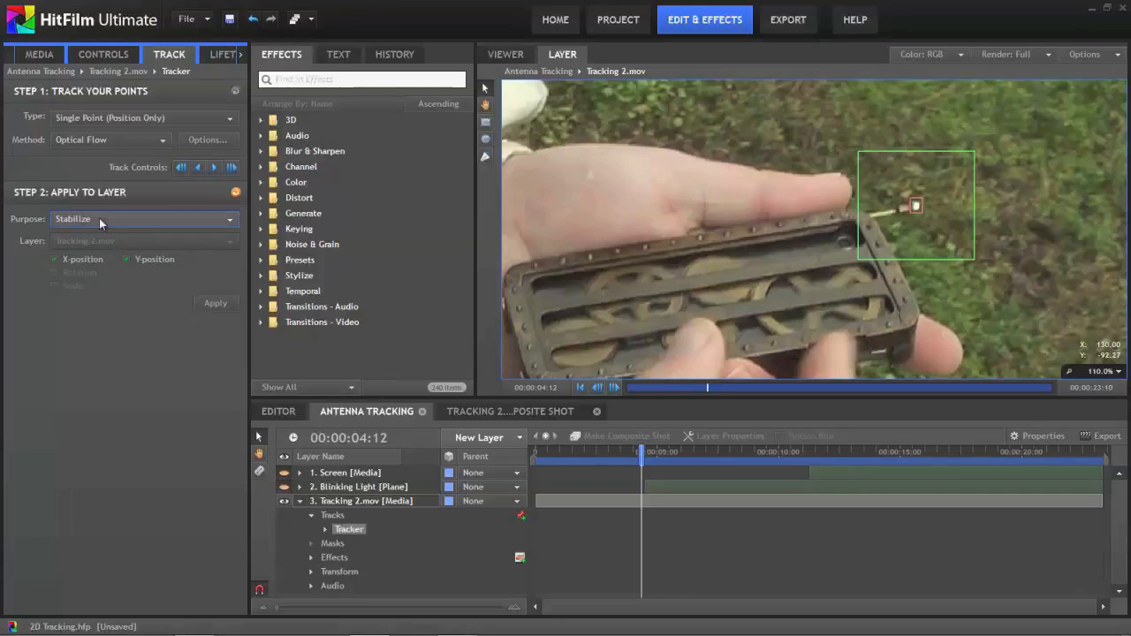
click(54, 260)
click(55, 260)
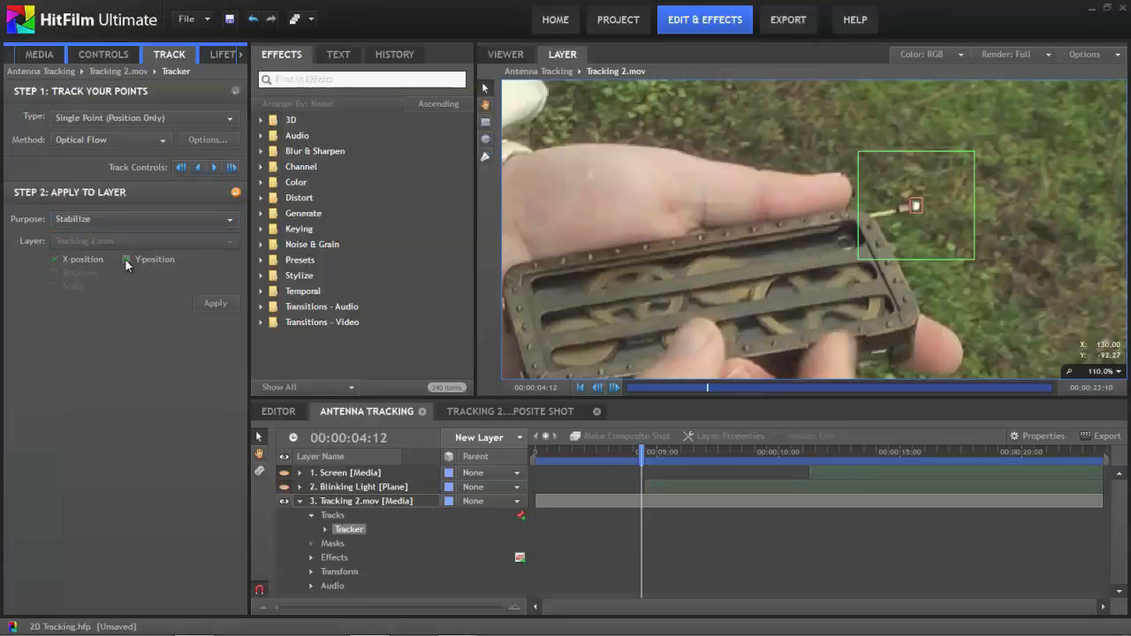
click(126, 259)
click(217, 304)
Play the stabilized composite shot to check how the footage moves around the antenna tip
click(505, 55)
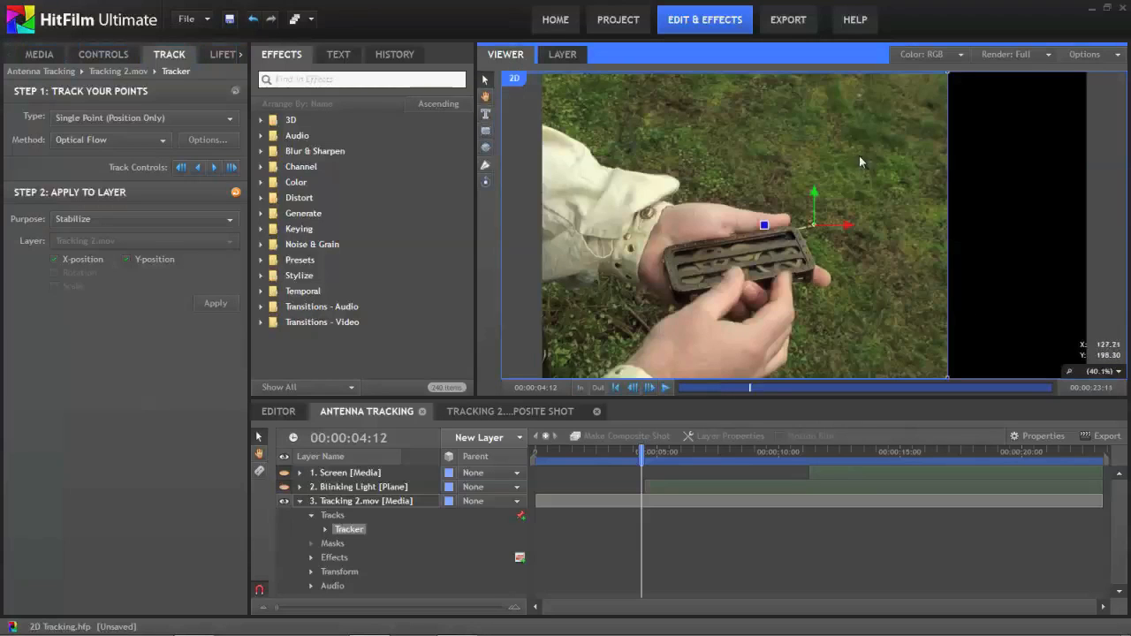
scroll(818, 223, down, 2)
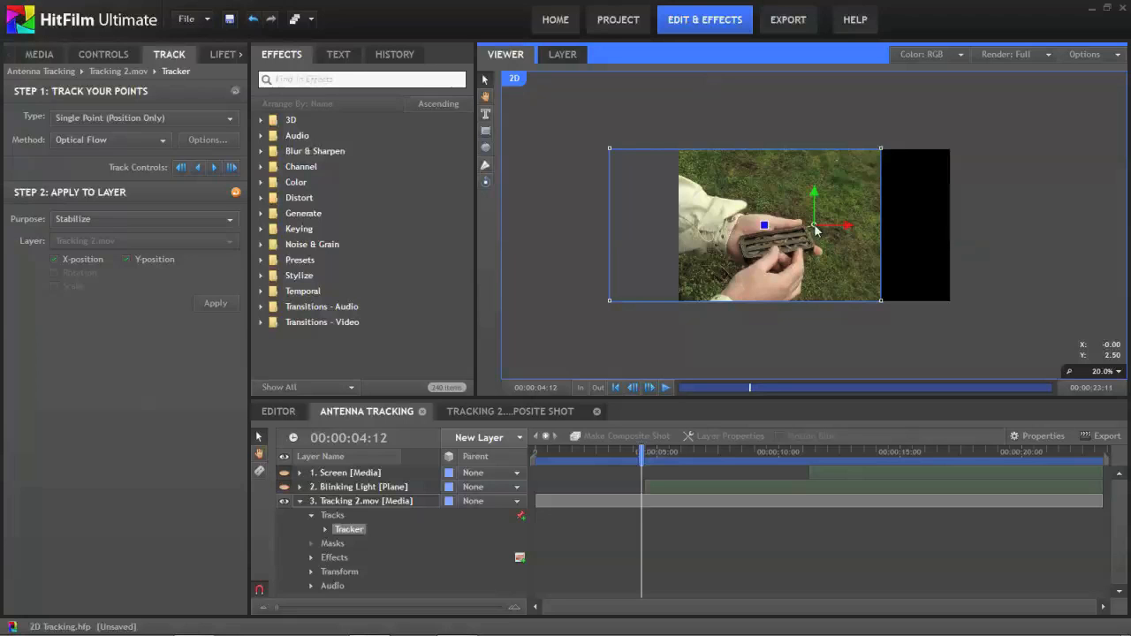
scroll(814, 229, up, 2)
key(space)
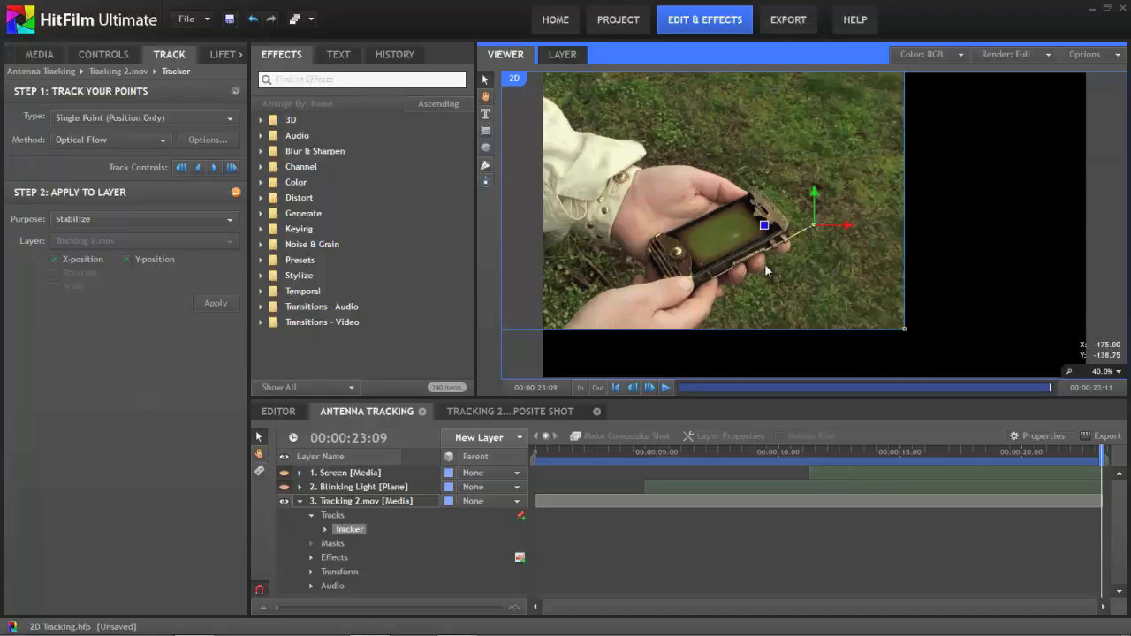
Undo the stabilization, return to the footage layer's tracker and set its purpose to Transform
click(562, 54)
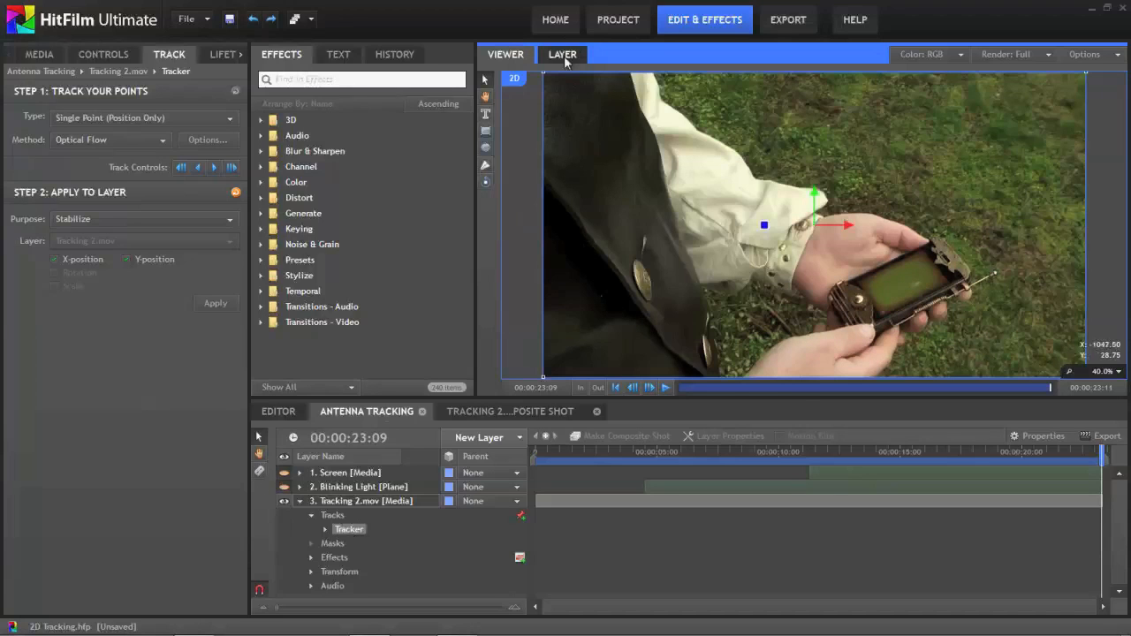
click(105, 196)
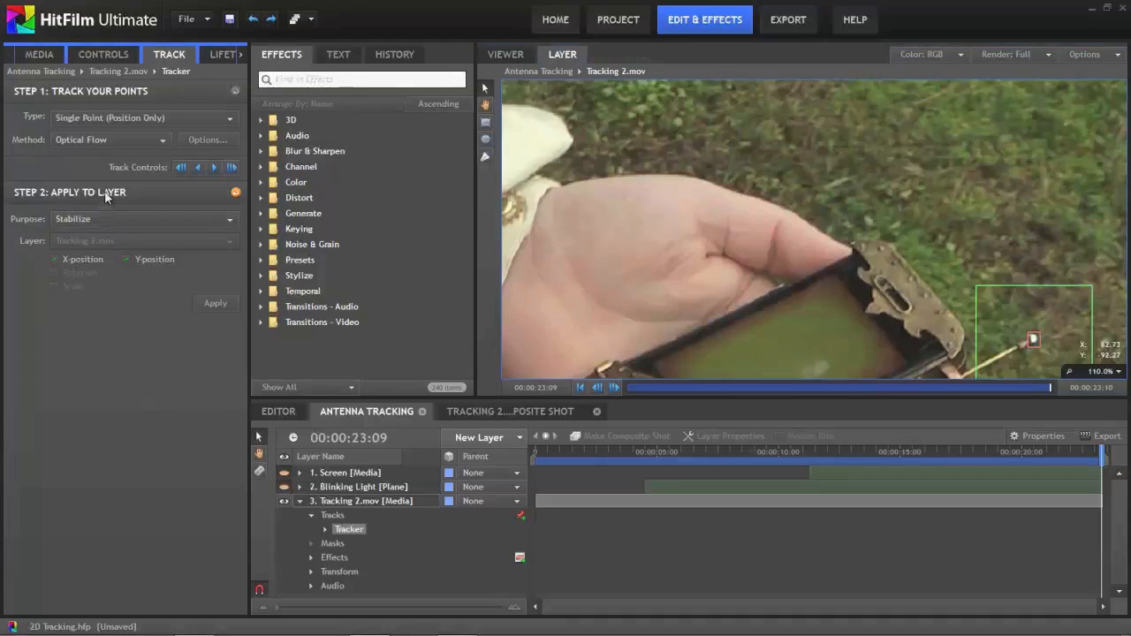
click(88, 219)
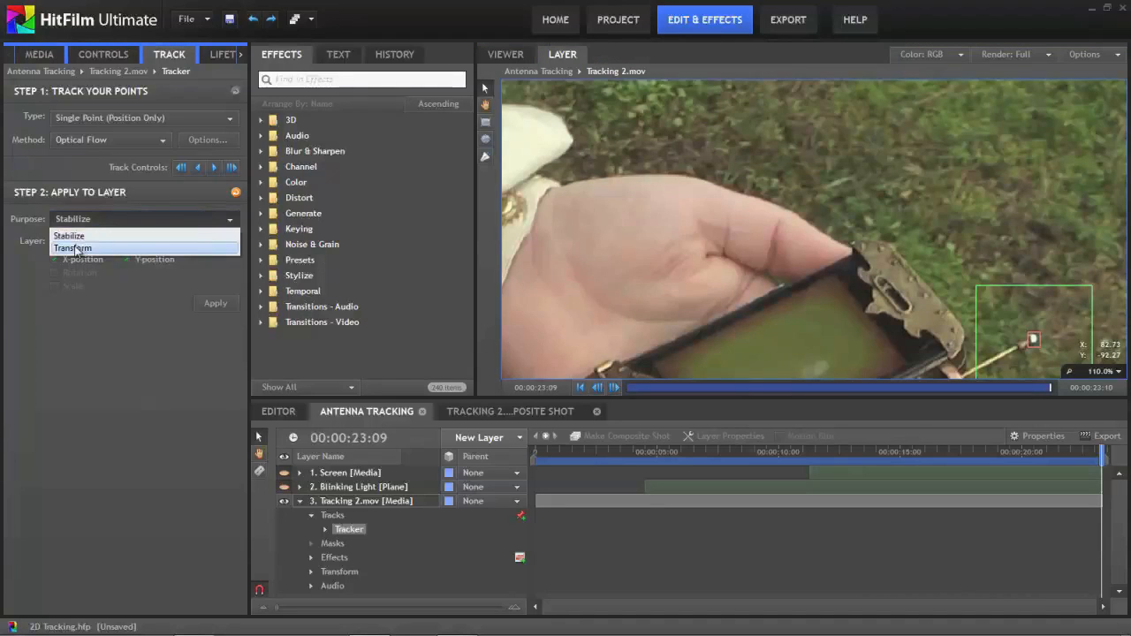
click(75, 248)
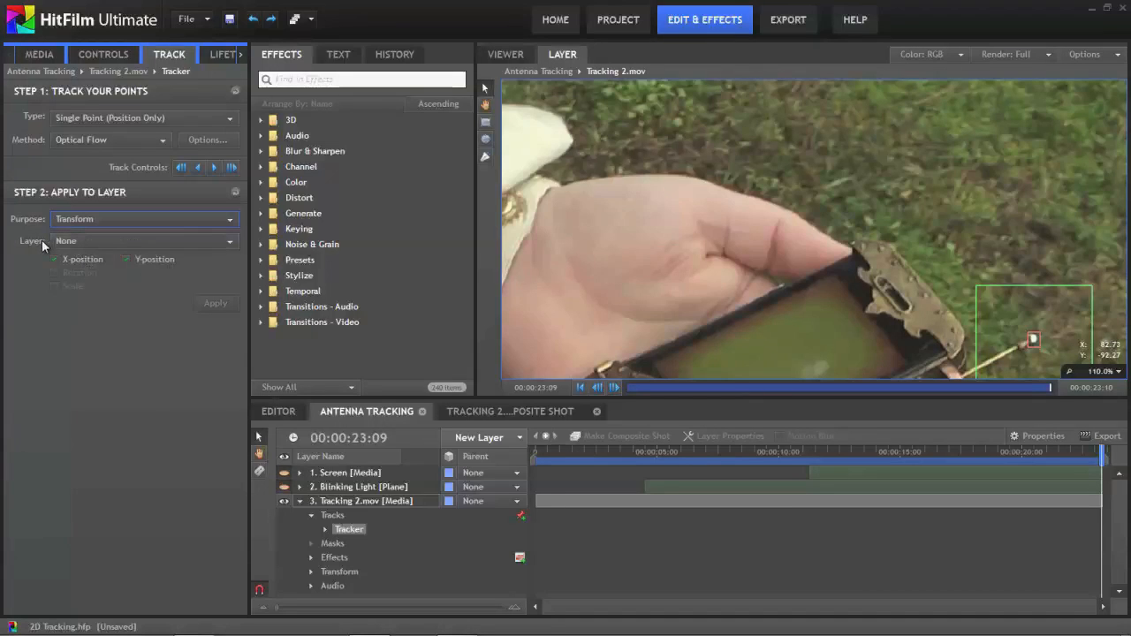
Create a new point layer in the Antenna Tracking composite shot and name it Antenna Track
click(228, 242)
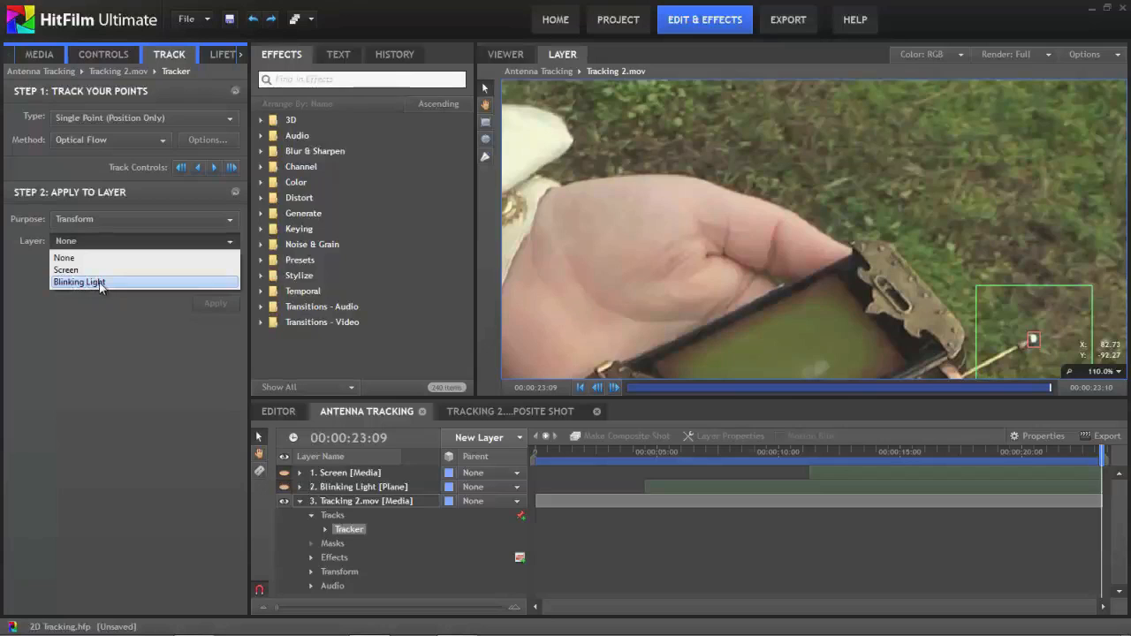
click(93, 312)
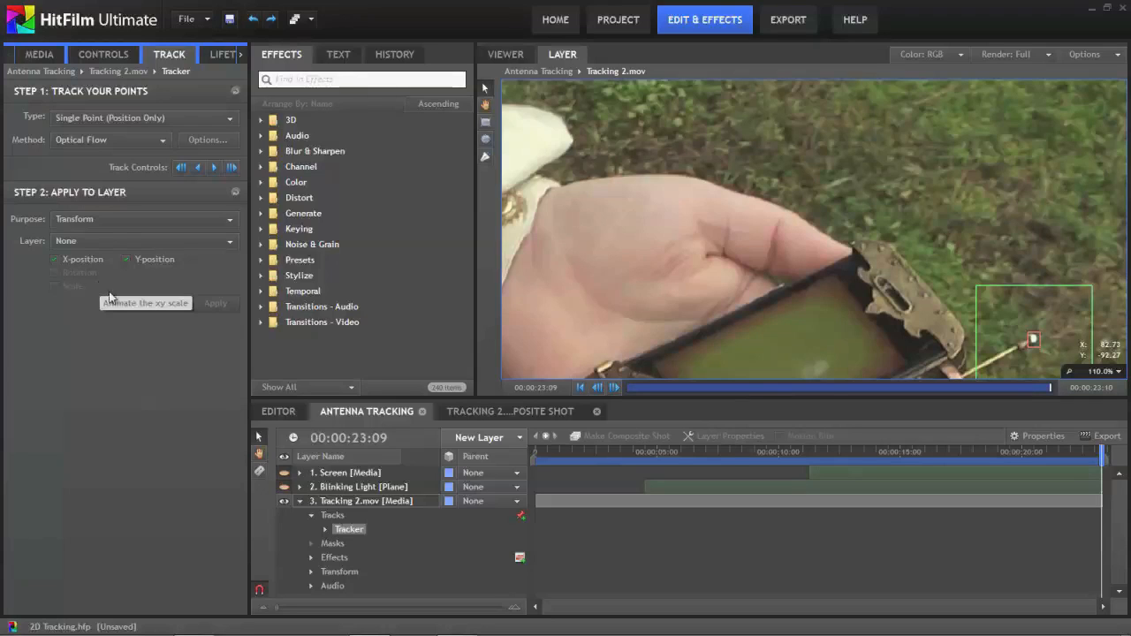
click(518, 438)
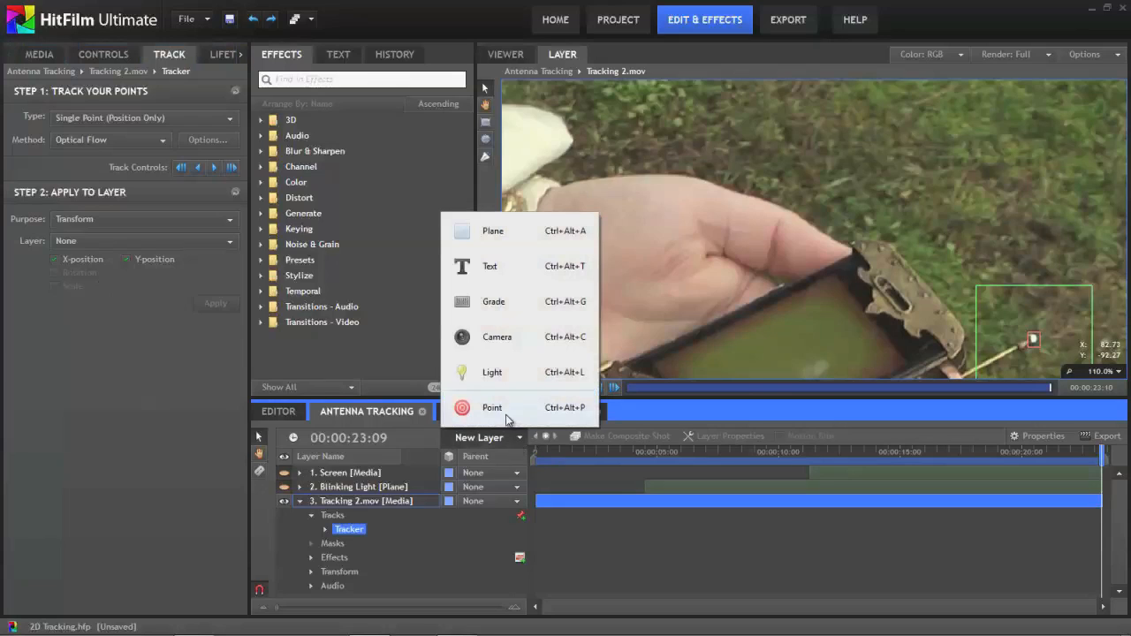
click(492, 409)
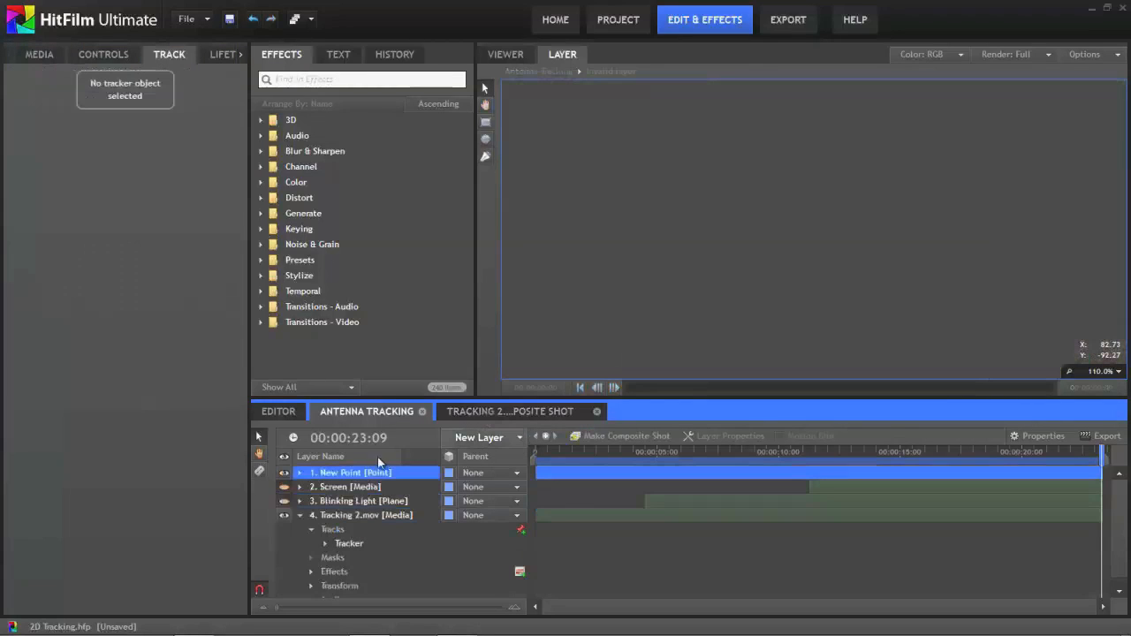
right_click(345, 480)
click(383, 465)
text(Antenna Track)
key(Return)
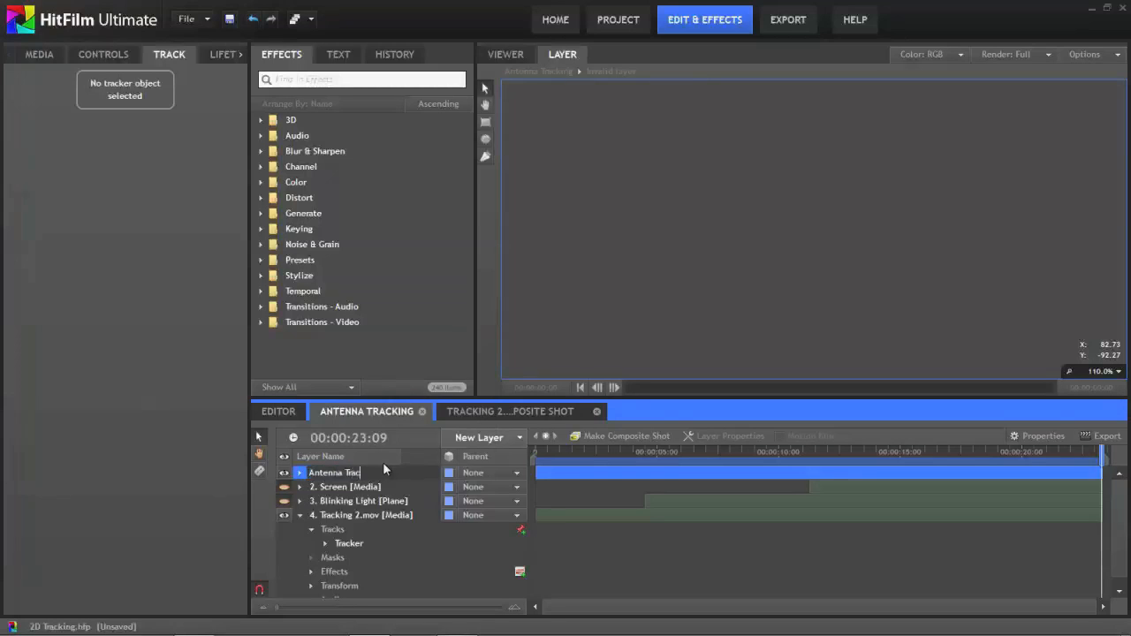
Apply the Tracking 2.mov tracker as a Transform to the Antenna Track layer, using X-position and Y-position
click(349, 544)
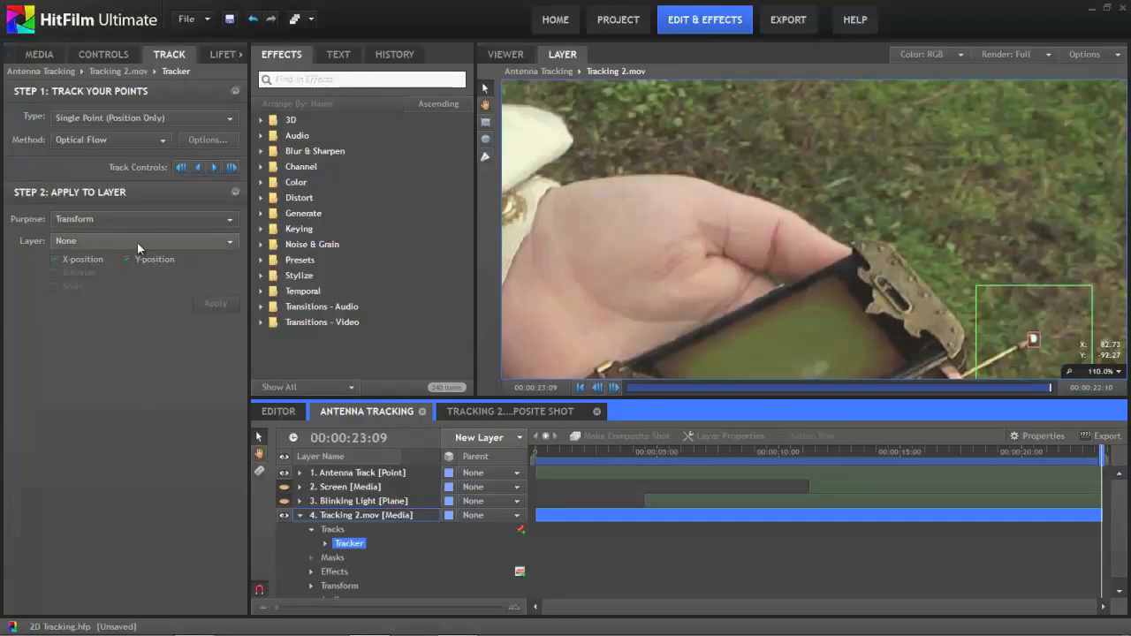
click(220, 242)
click(72, 267)
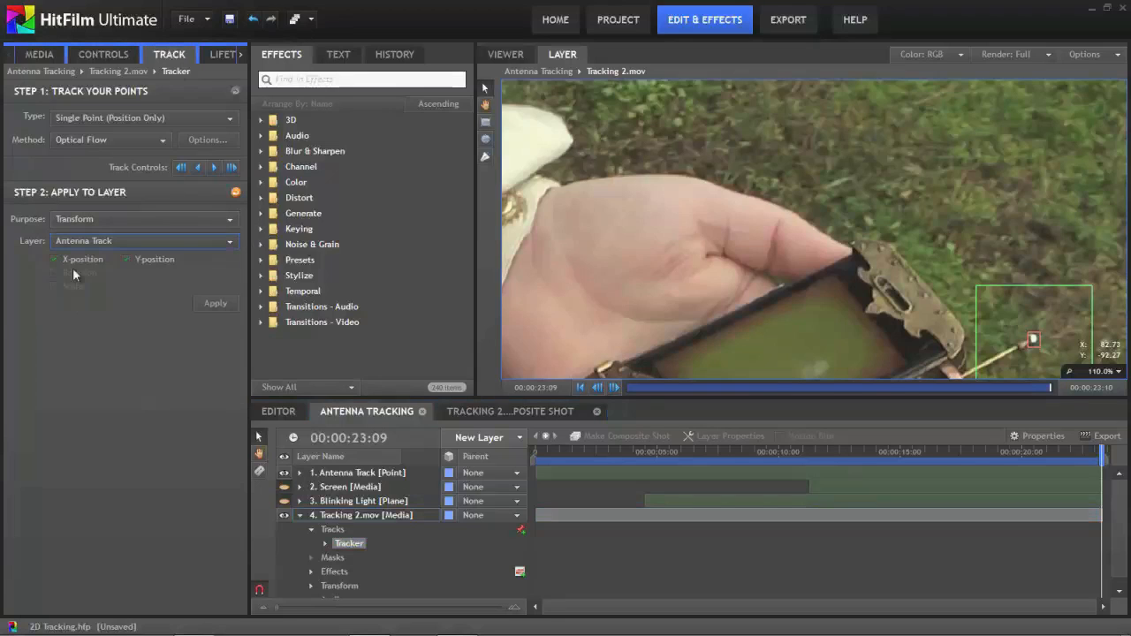
Select the Antenna Track point and play the shot from 00:00:07:00 to check how it follows the antenna tip
click(509, 56)
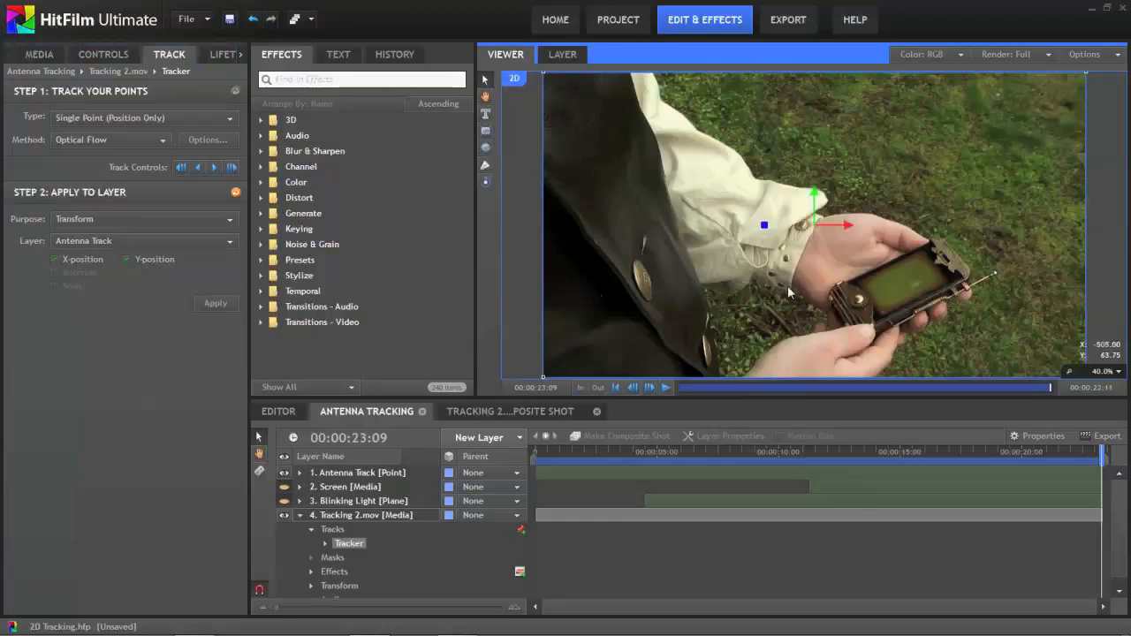
click(342, 475)
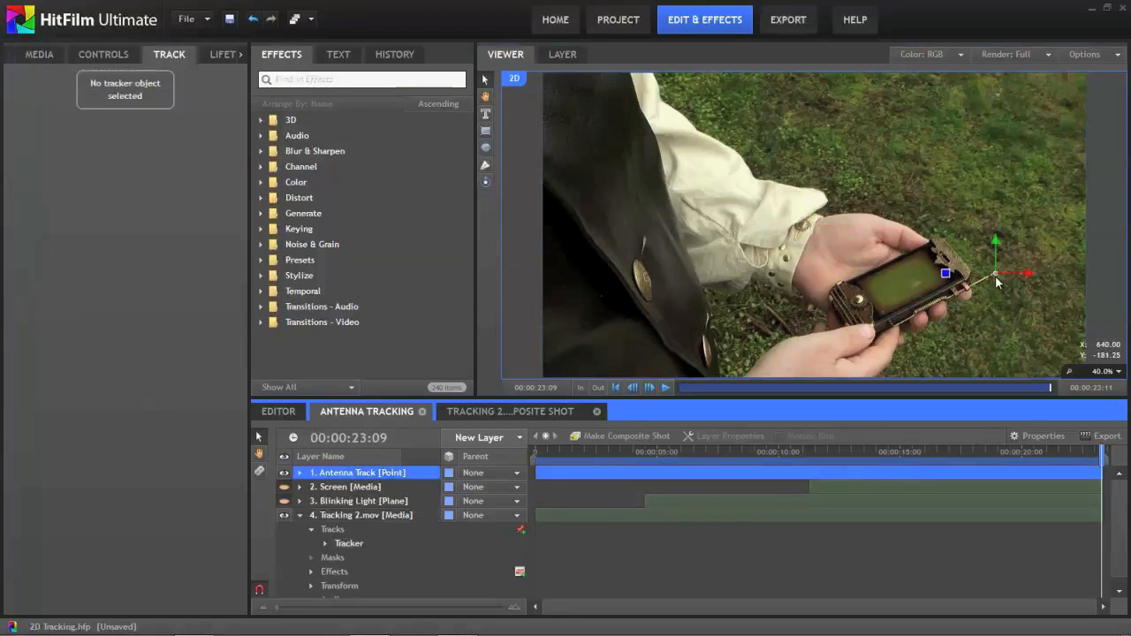
click(707, 452)
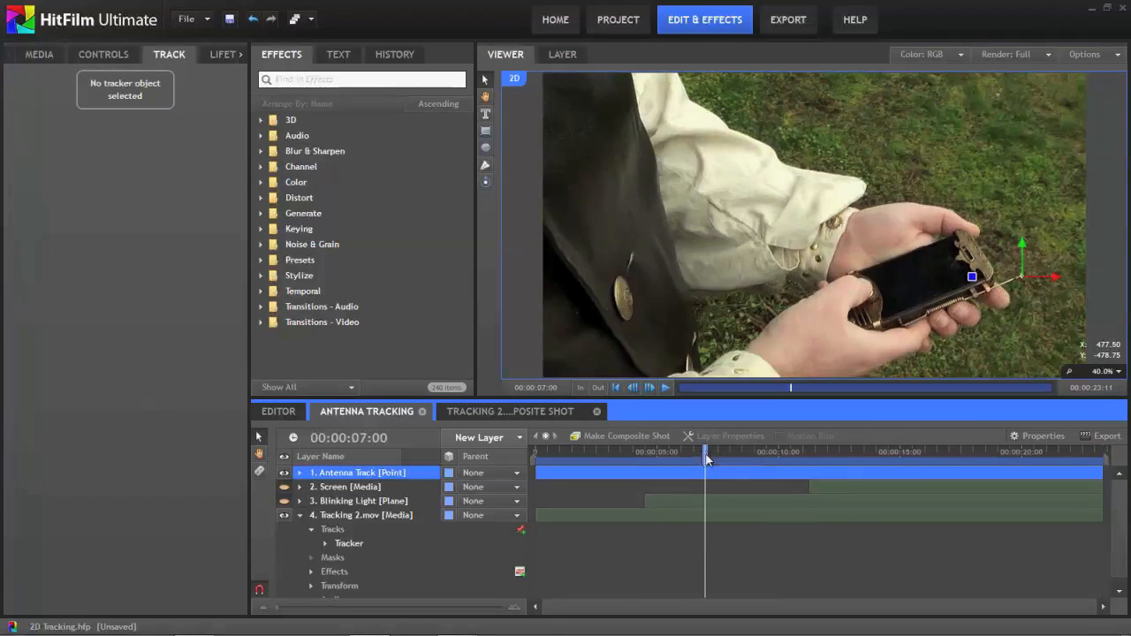
click(665, 389)
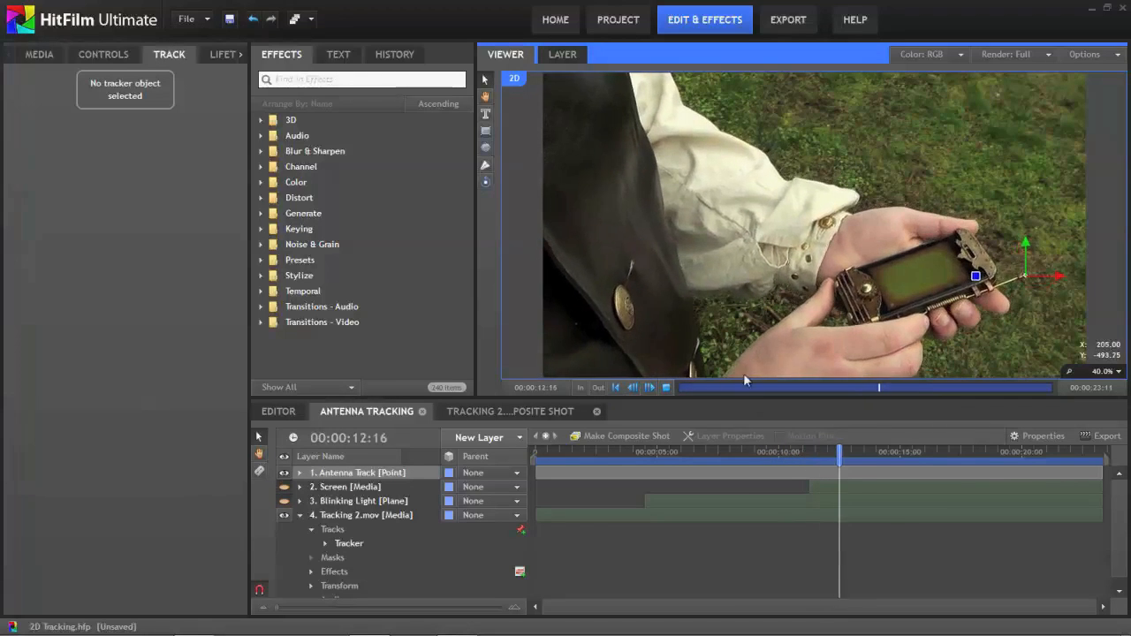
click(667, 389)
Make the Blinking Light layer visible, go to 00:00:15:21 and expand the layer
click(284, 501)
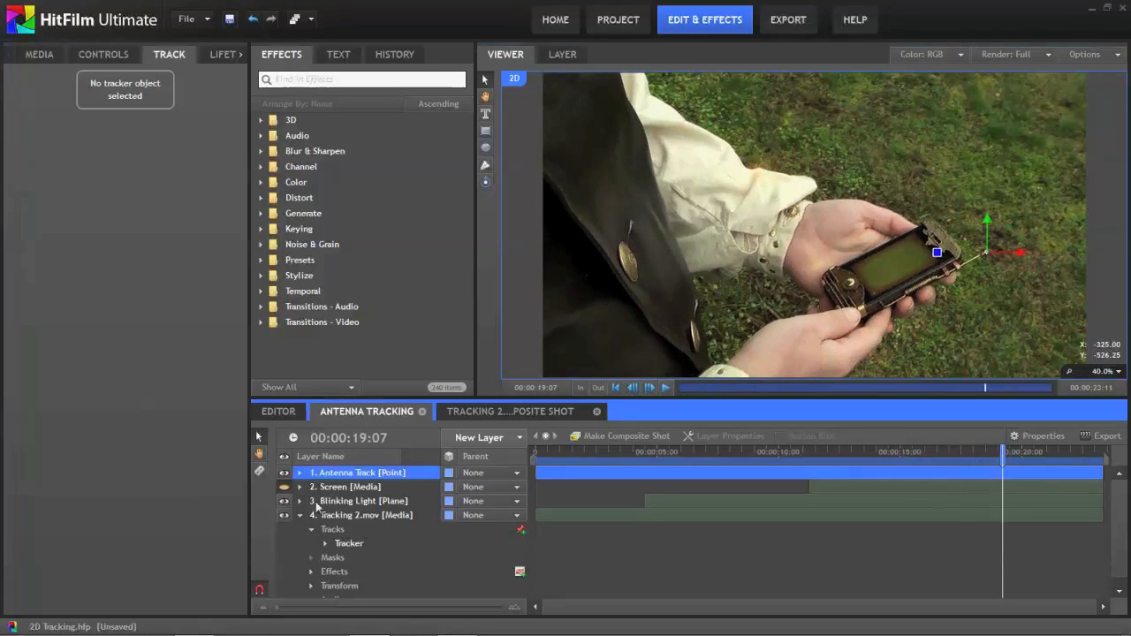
drag(1002, 454, 918, 473)
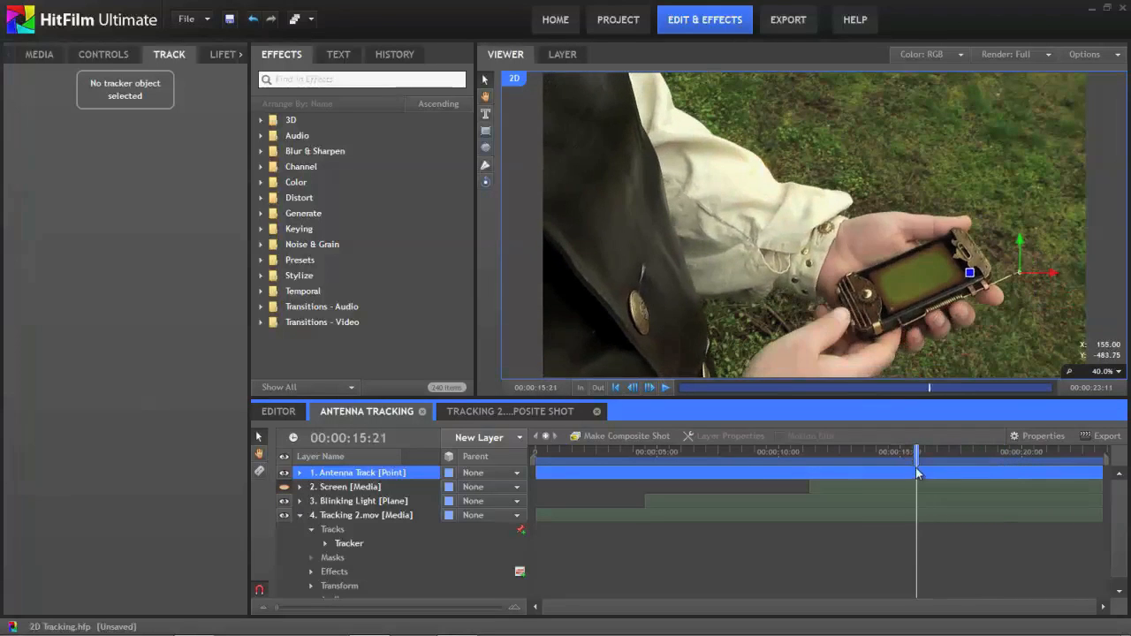
click(334, 502)
click(301, 501)
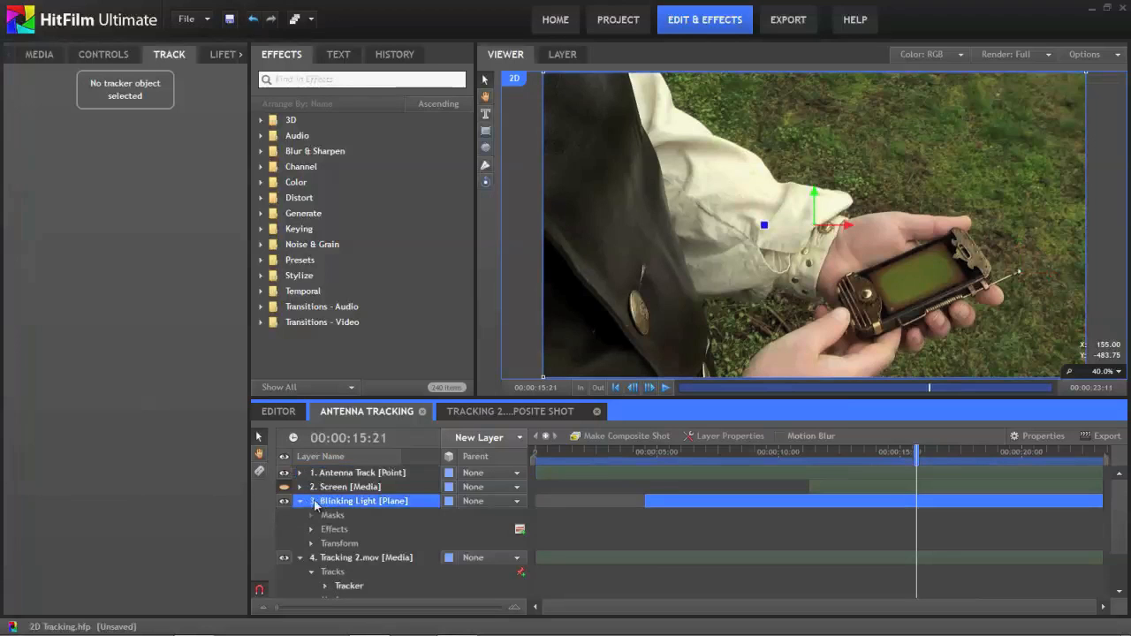
Set the hotspot position of Blinking Light's Light Flares effect to use the Antenna Track layer
click(121, 56)
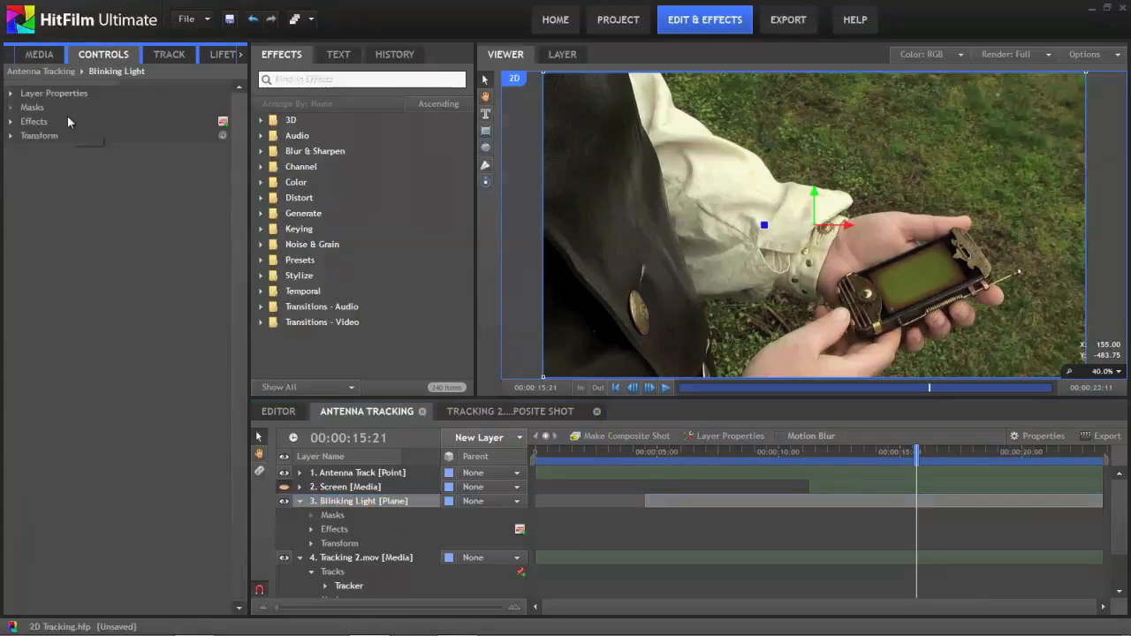
click(11, 123)
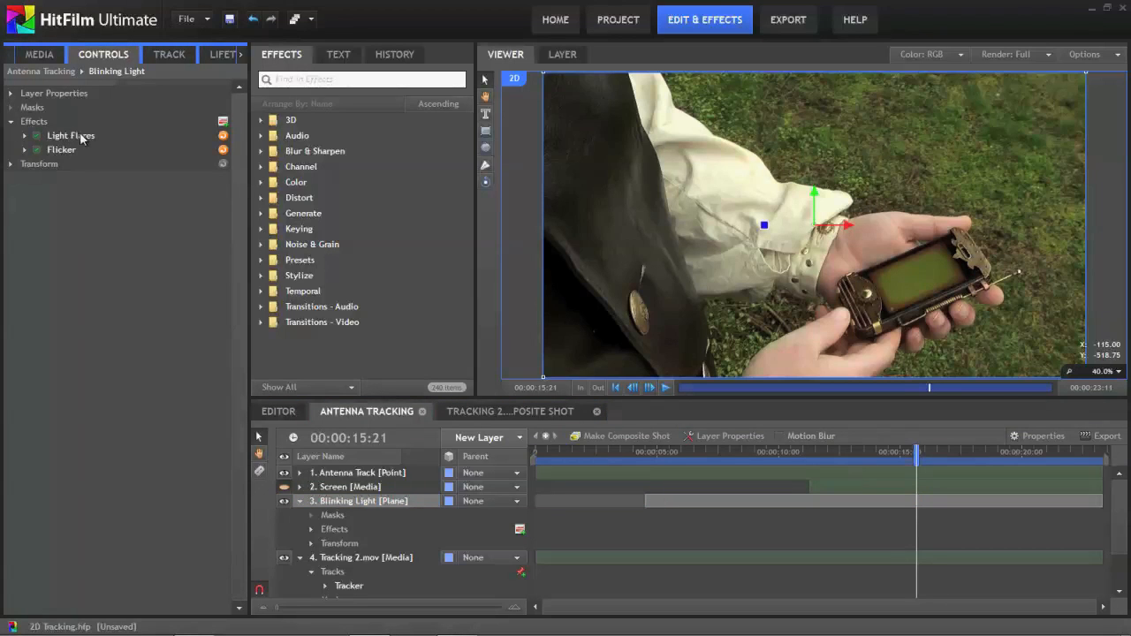
click(24, 135)
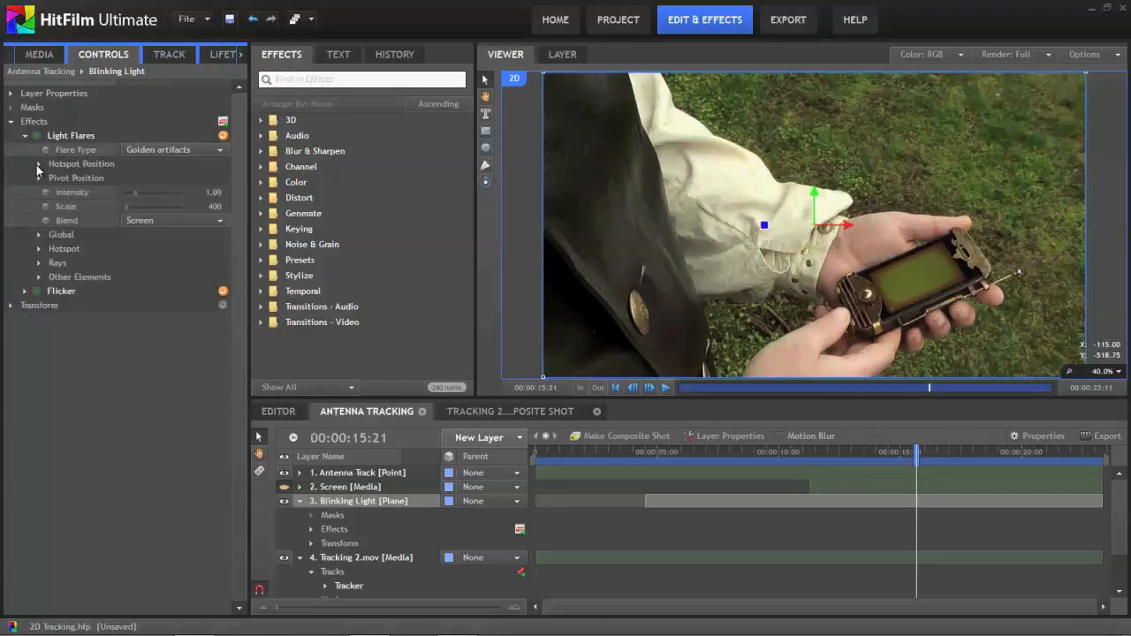
click(38, 164)
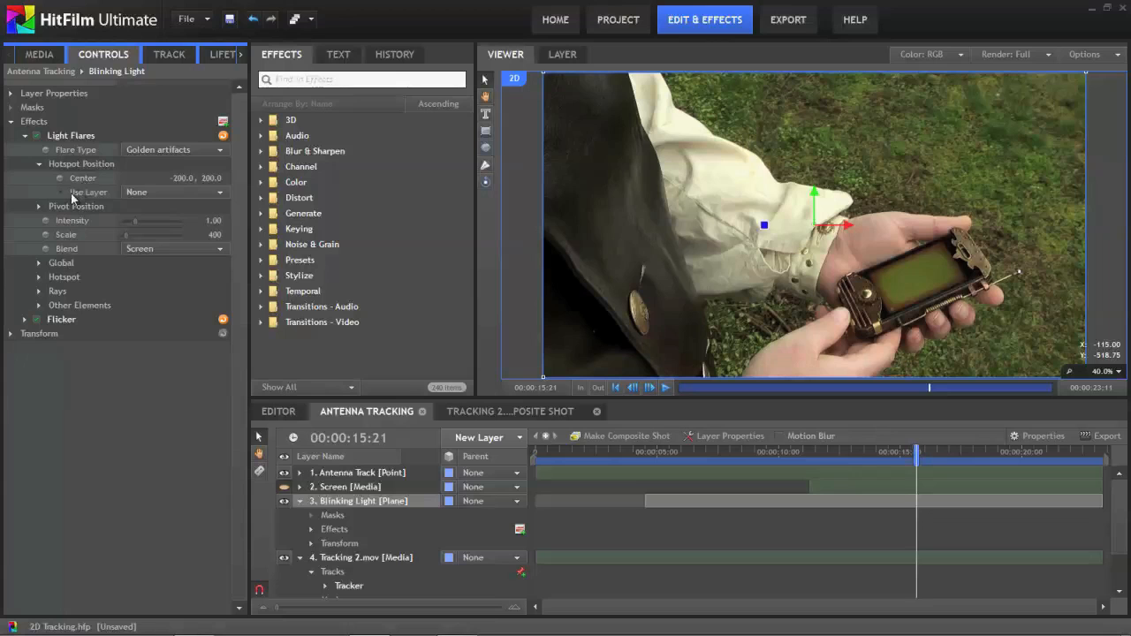
click(177, 193)
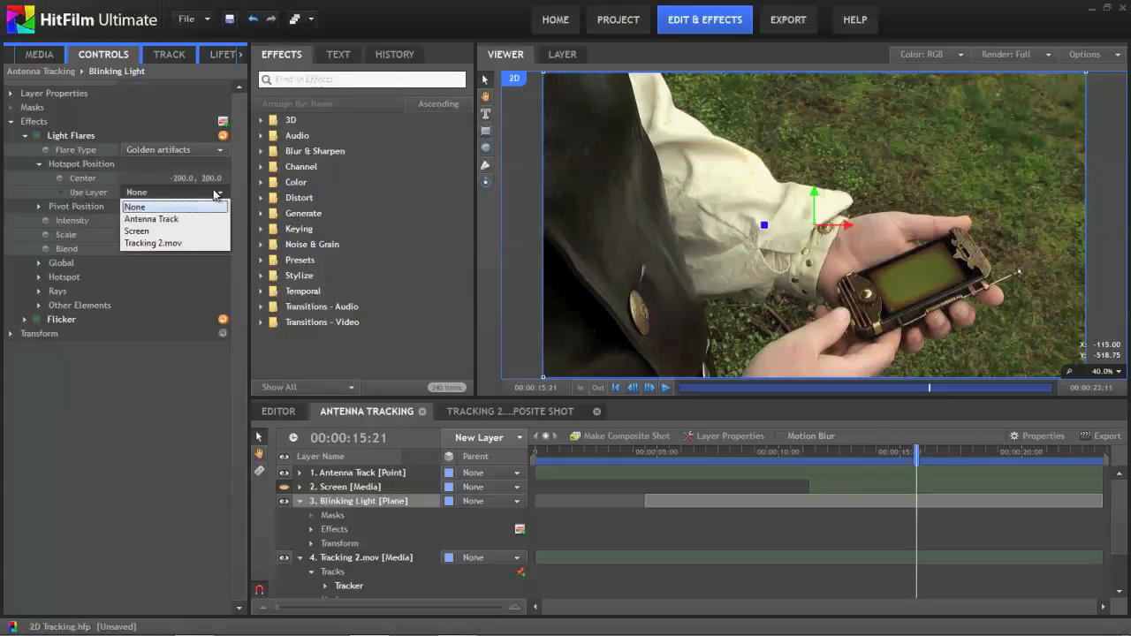
click(177, 219)
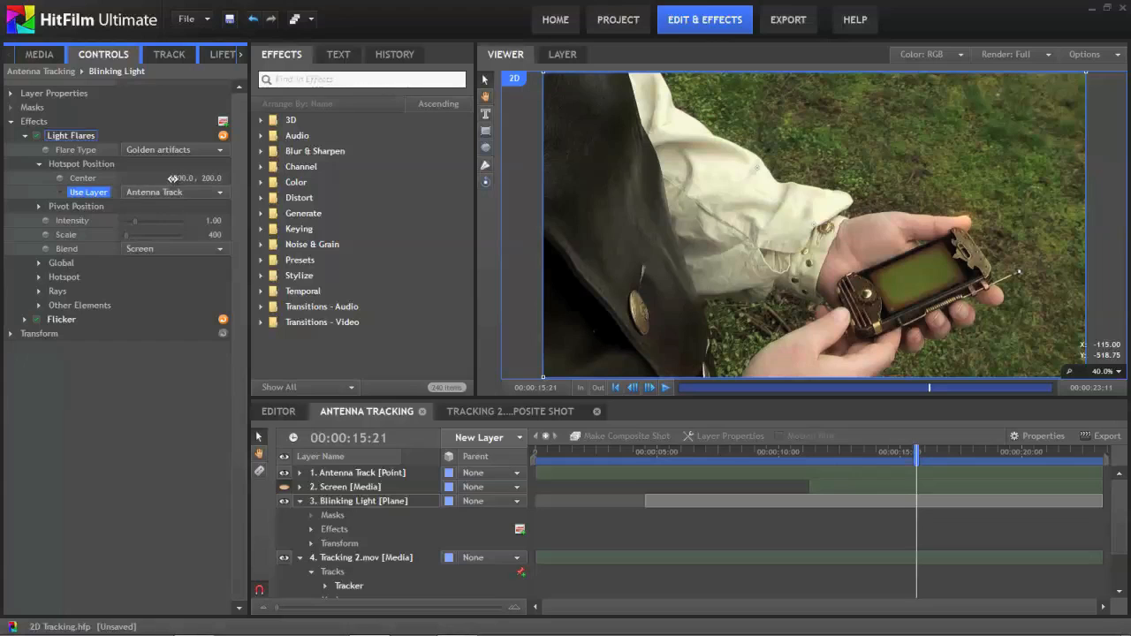
Set the flare's hotspot center to 0.0, 0.0 and check its placement at 00:00:13:07
click(178, 178)
text(0)
key(Tab)
text(0)
key(Return)
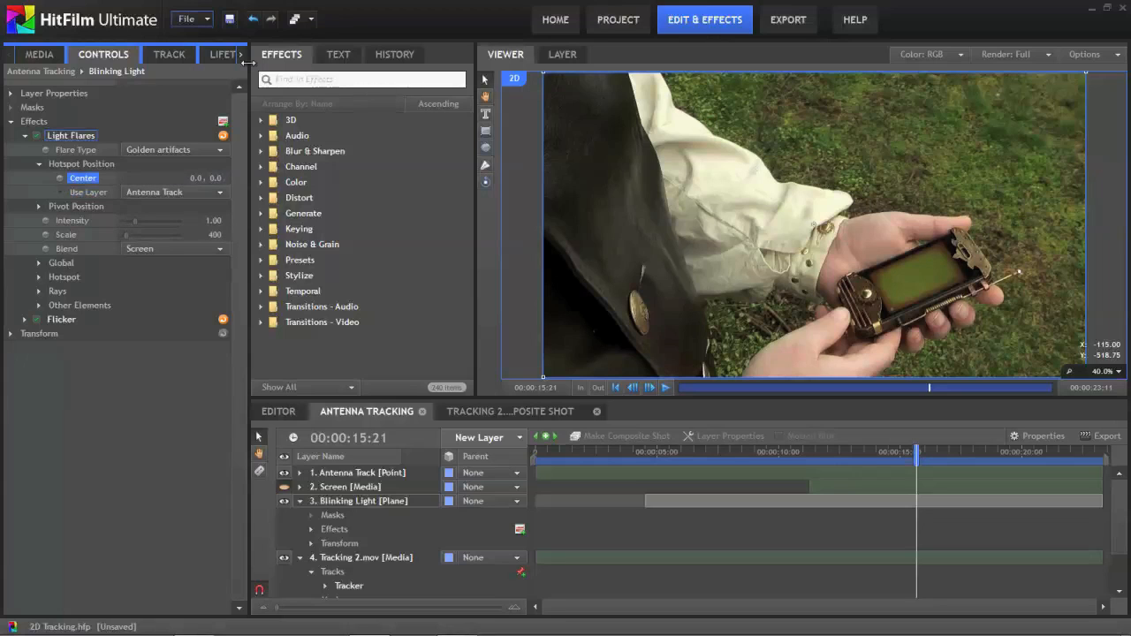
drag(917, 453, 857, 469)
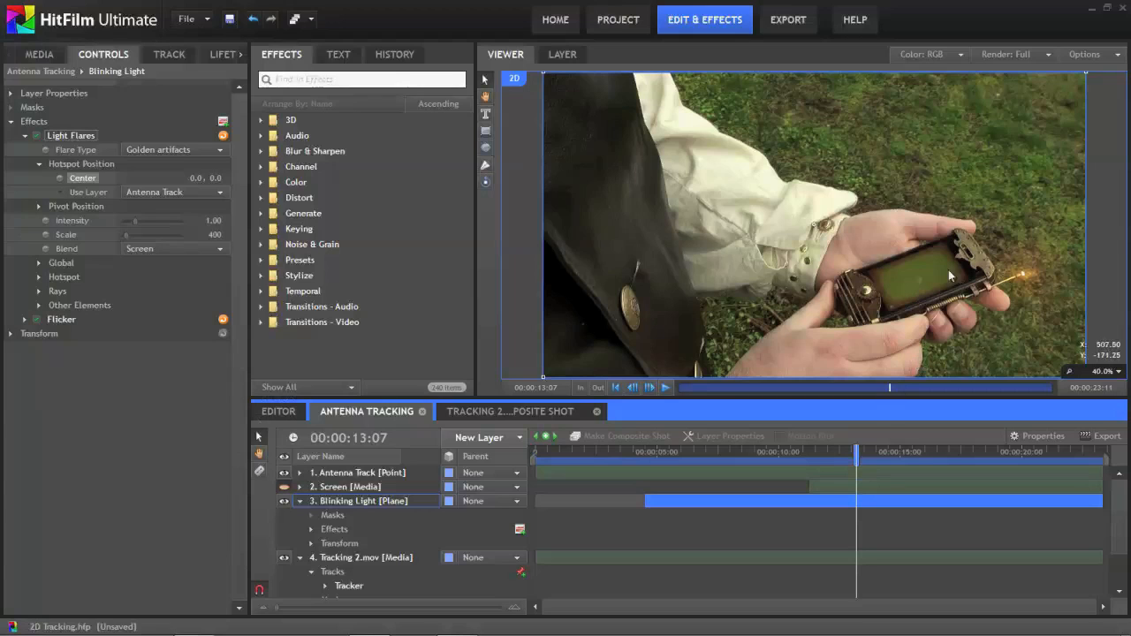
Collapse the Blinking Light layer and rename the existing tracker on Tracking 2.mov as Antenna
click(300, 501)
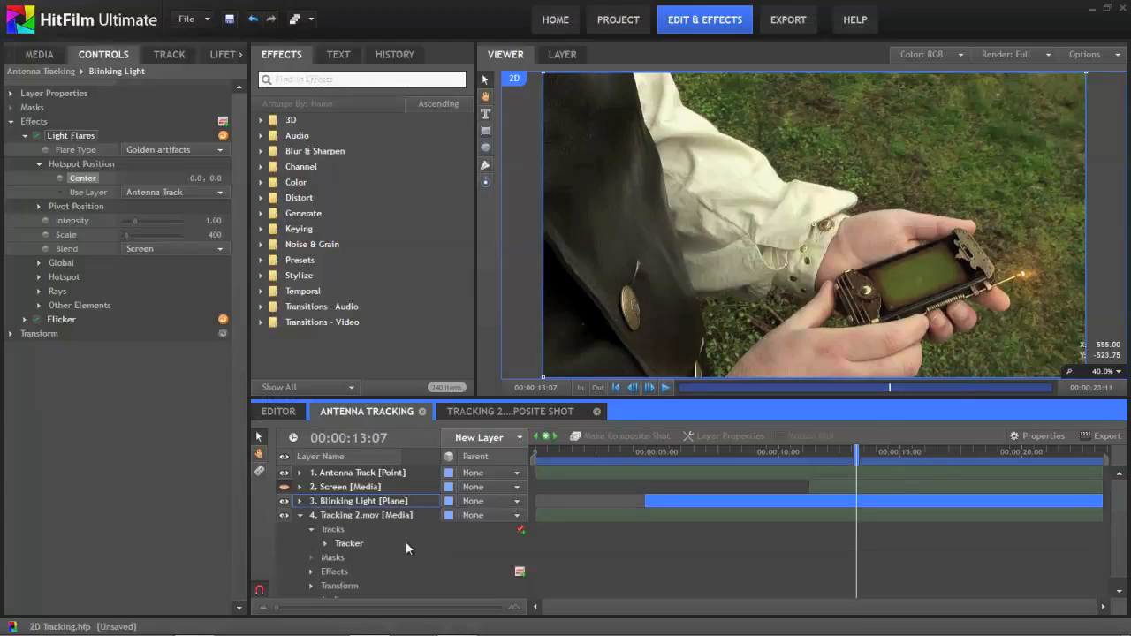
right_click(354, 542)
click(397, 567)
text(Antenna)
key(Return)
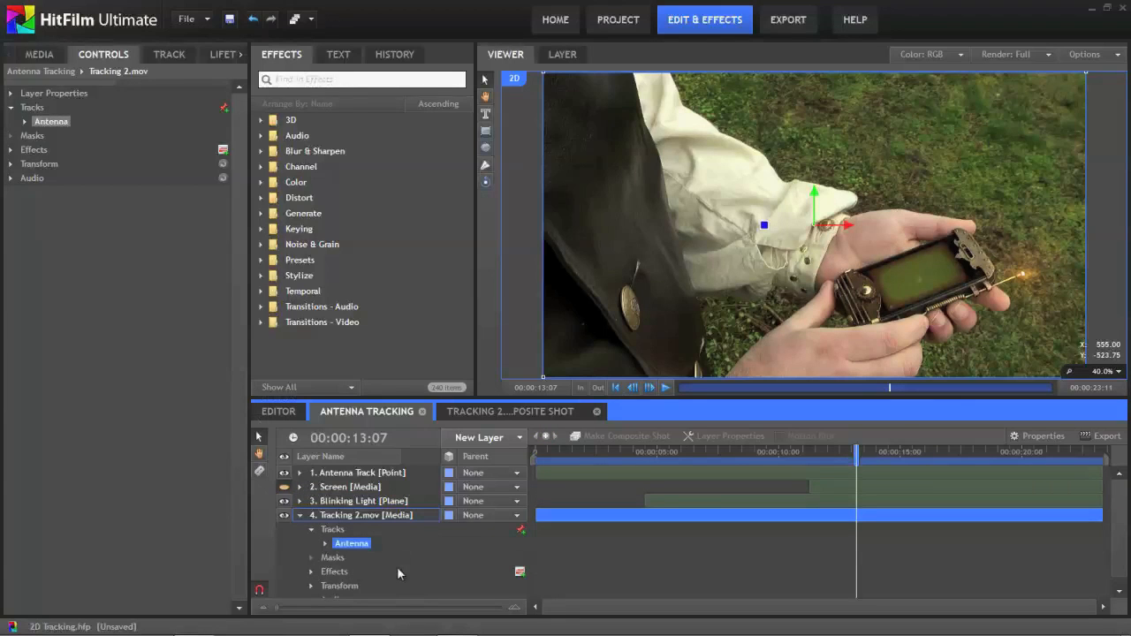
Add a second tracker to Tracking 2.mov and name it Screen
click(521, 531)
right_click(347, 559)
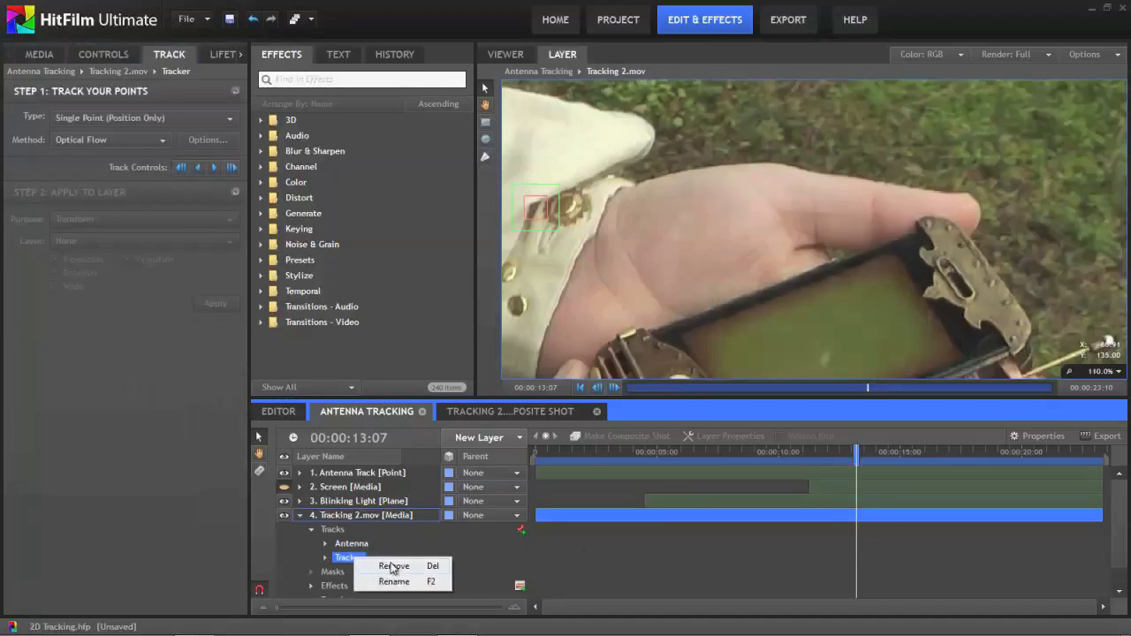
click(394, 581)
text(Screen)
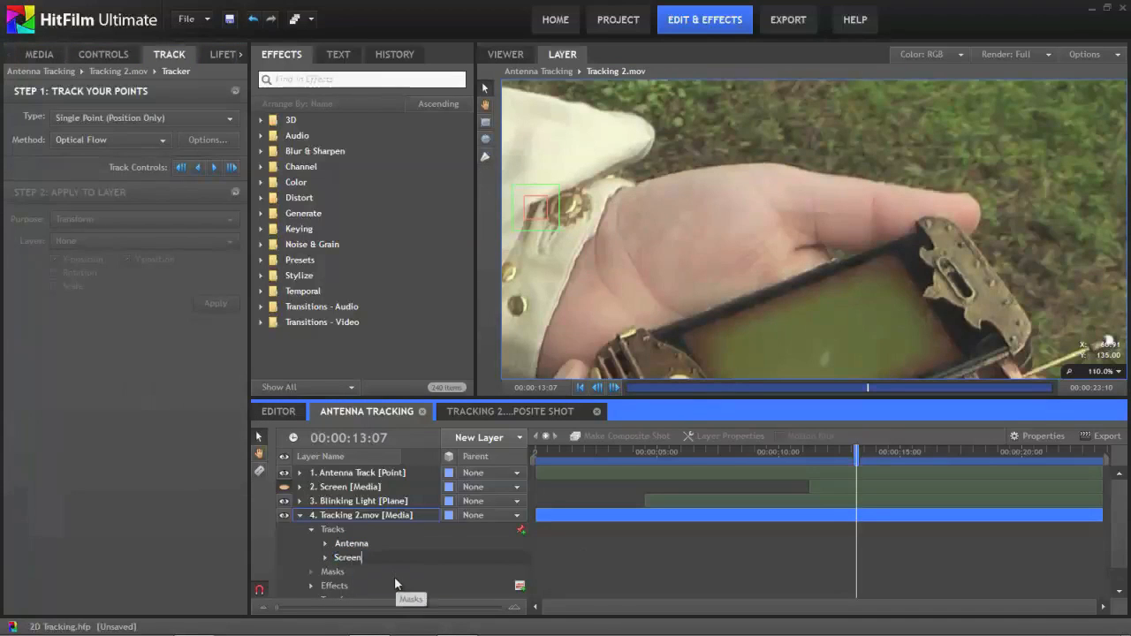
key(Return)
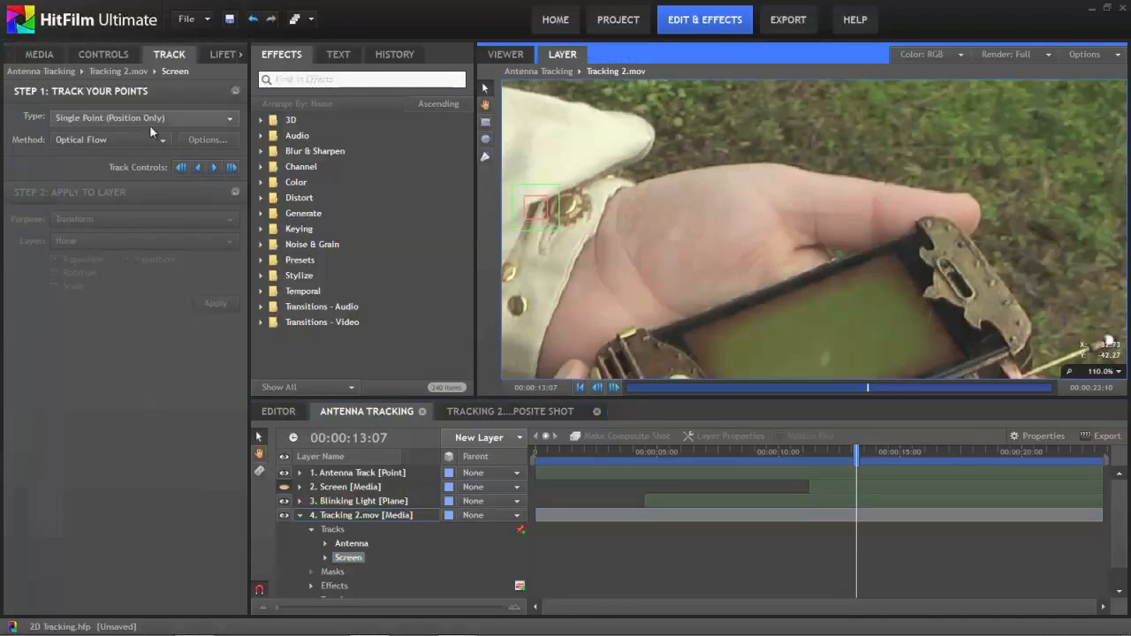
Set the Screen tracker's type to Double Points (Position/Scale/Rotation) and place one track point on the metal fitting at each end of the device
click(233, 123)
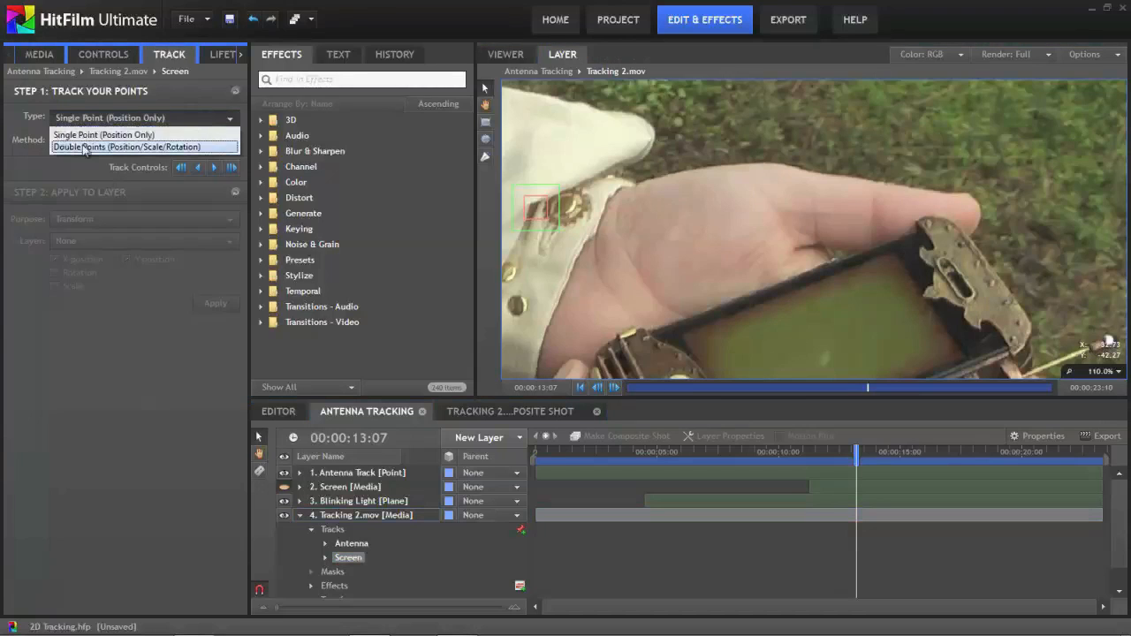
click(82, 144)
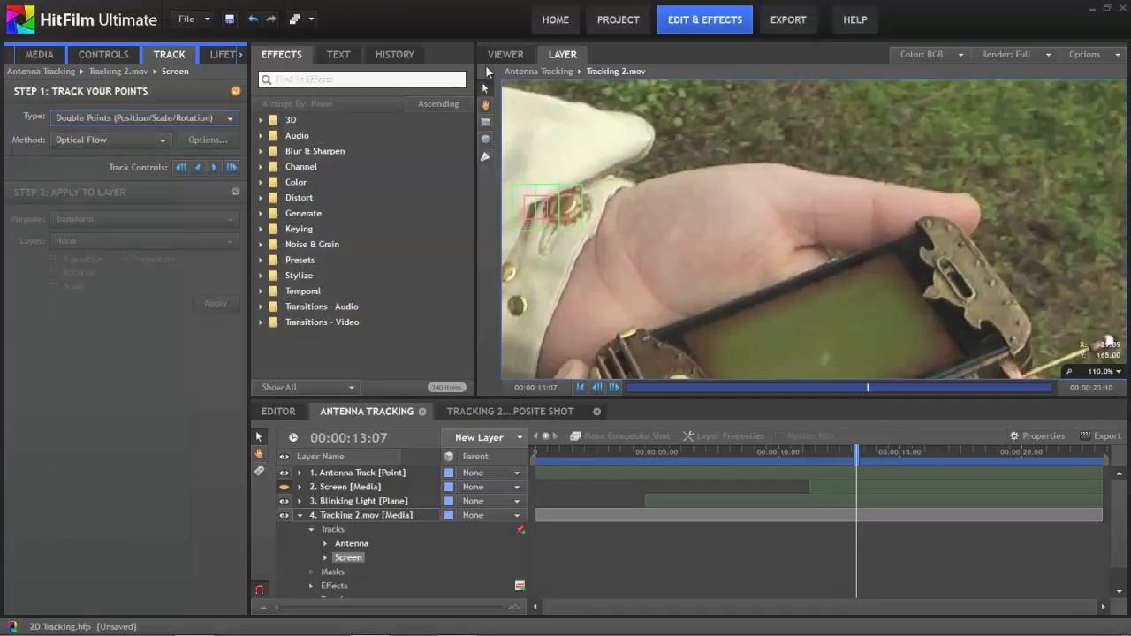
drag(644, 258, 650, 166)
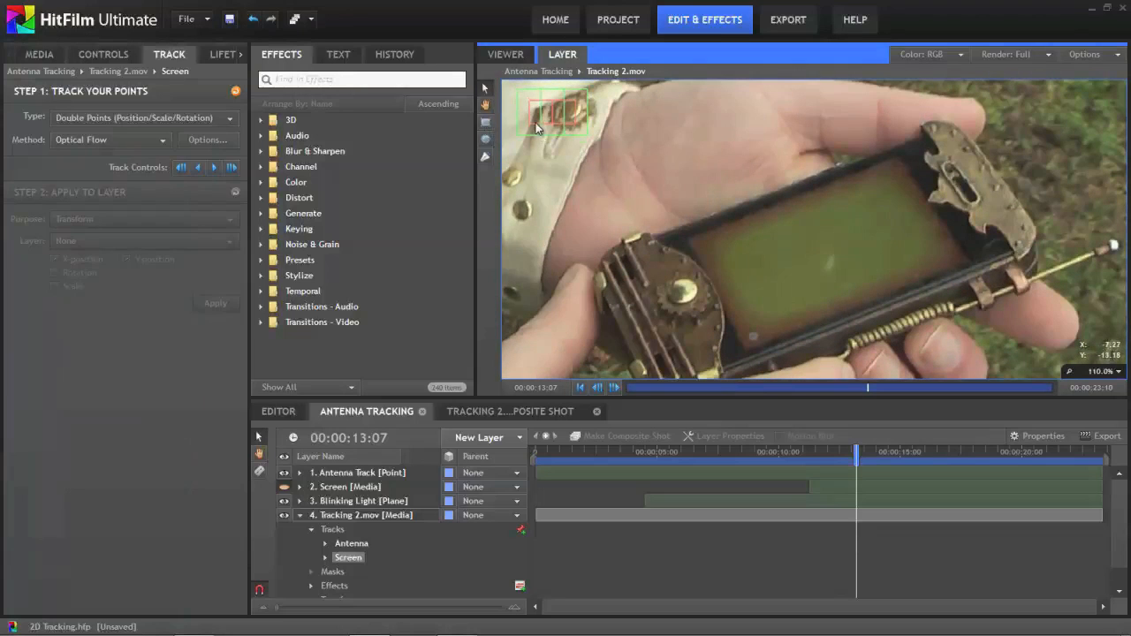
drag(537, 122, 658, 256)
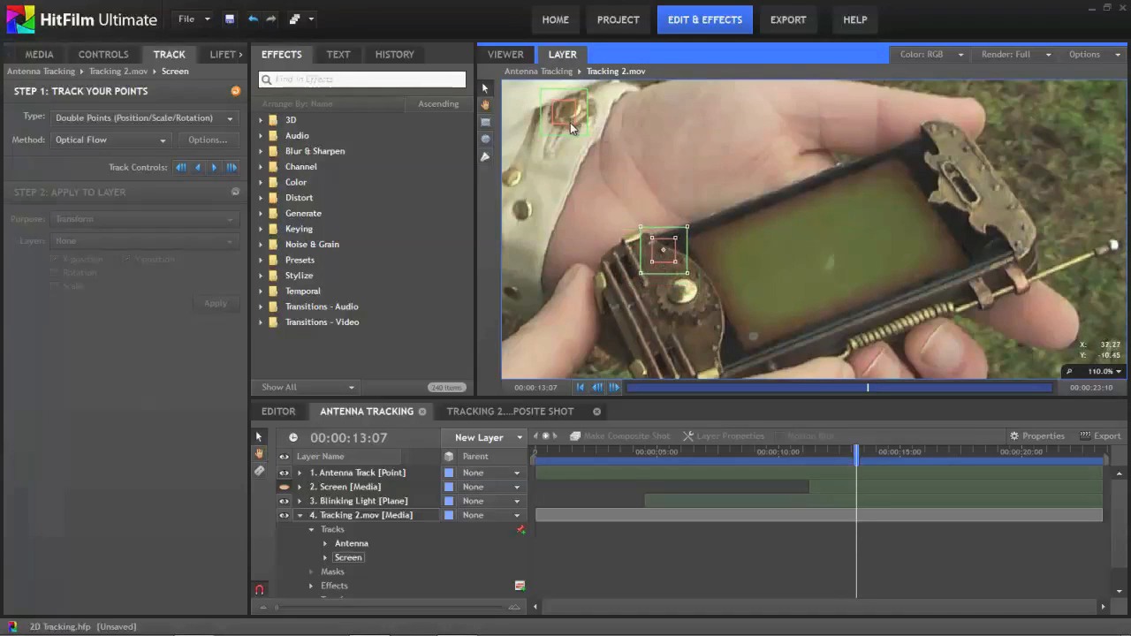
drag(574, 120, 1030, 256)
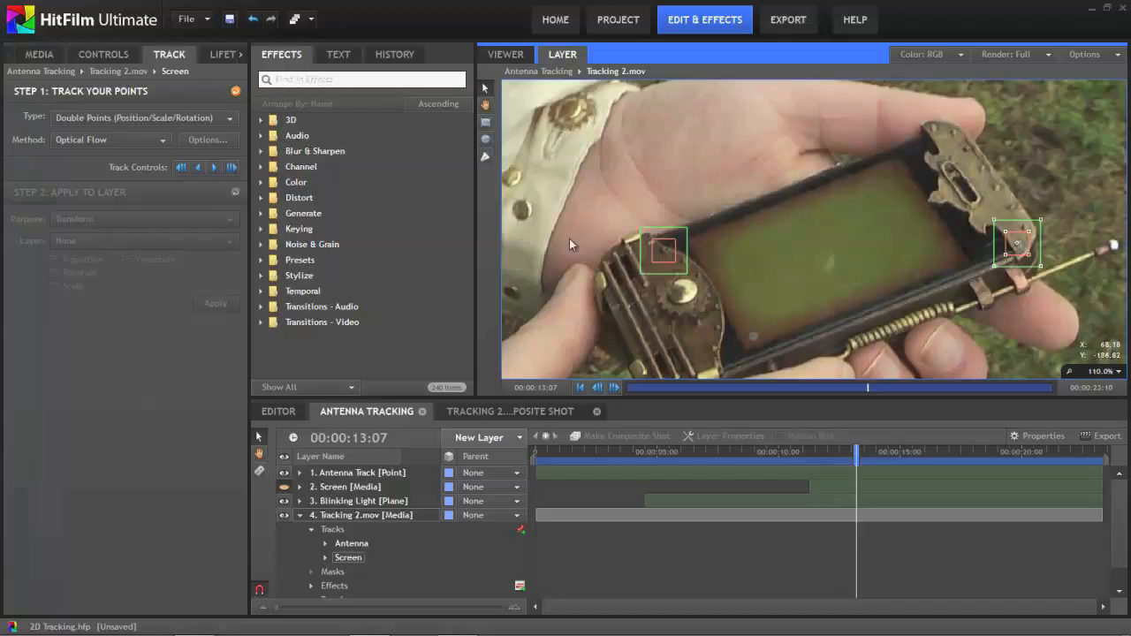
Go to 00:00:11:06 and reposition both track points onto the rivets beside the device's gear and at the opposite bracket's lower corner
drag(856, 452, 807, 452)
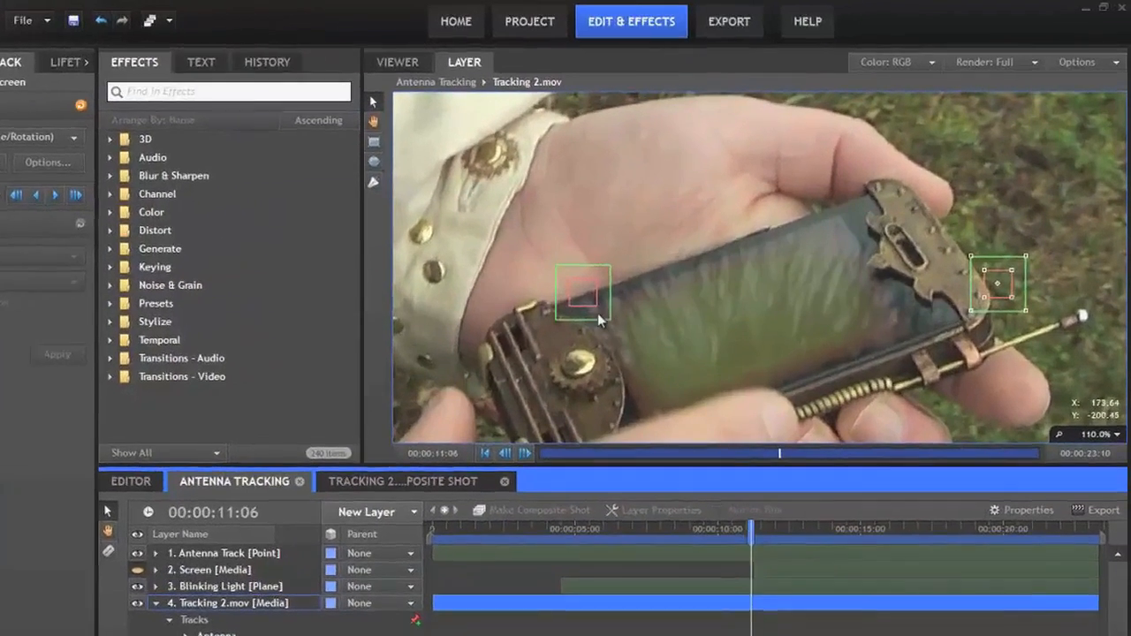
drag(597, 313, 558, 325)
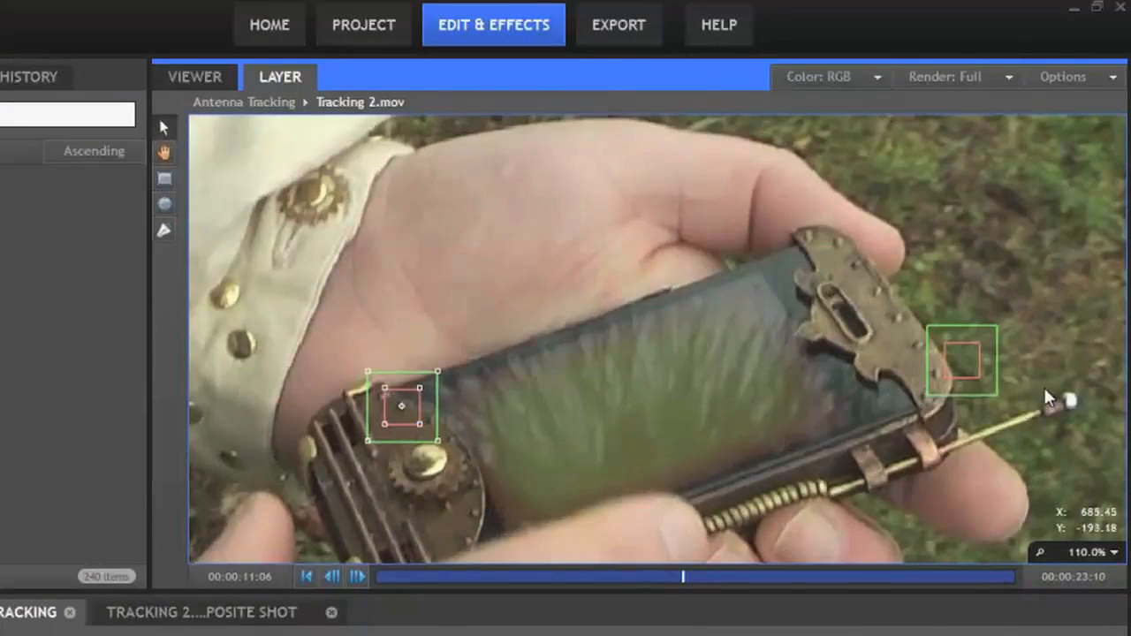
click(963, 364)
drag(963, 366, 926, 401)
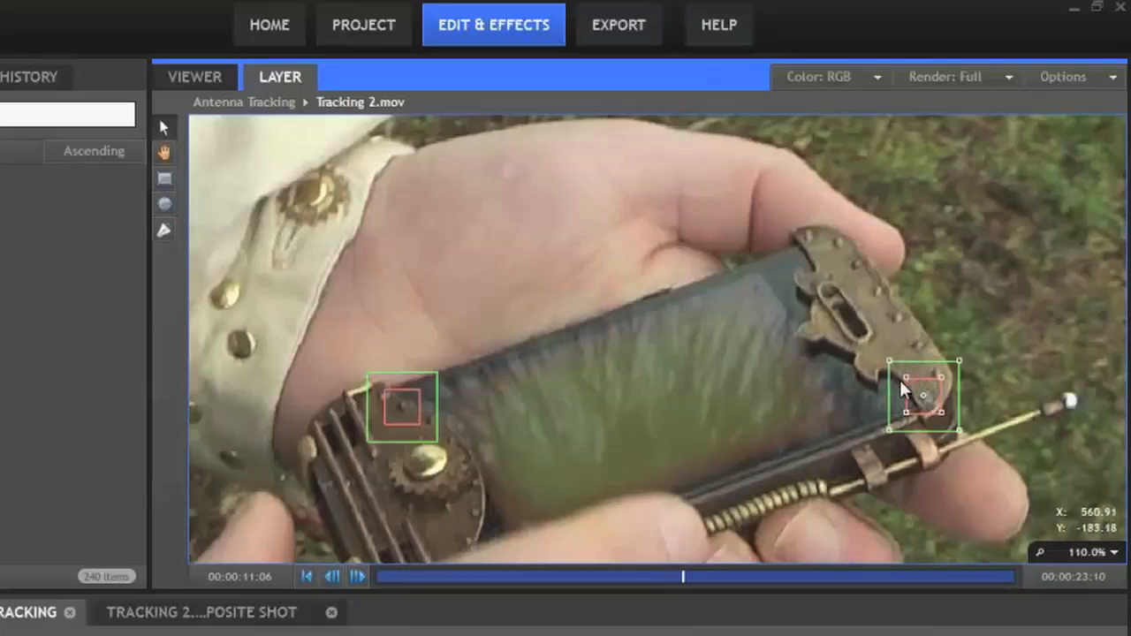
Shrink the feature boxes of both Screen track points tightly around their details and adjust the surrounding search areas
drag(906, 413, 917, 406)
drag(963, 441, 1064, 511)
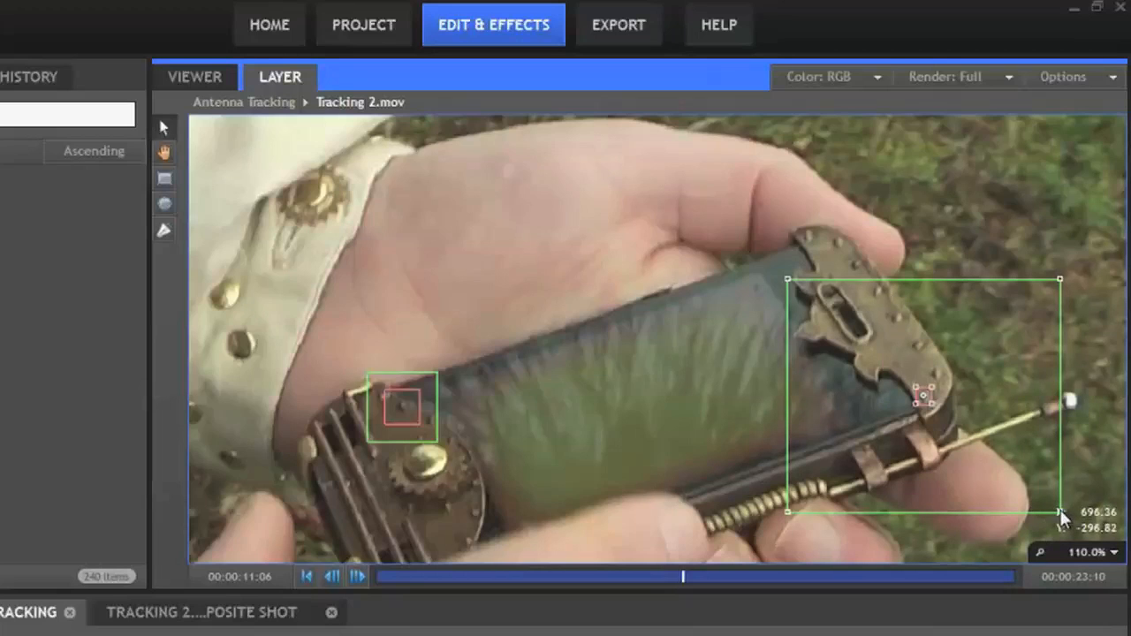
drag(1060, 512, 972, 441)
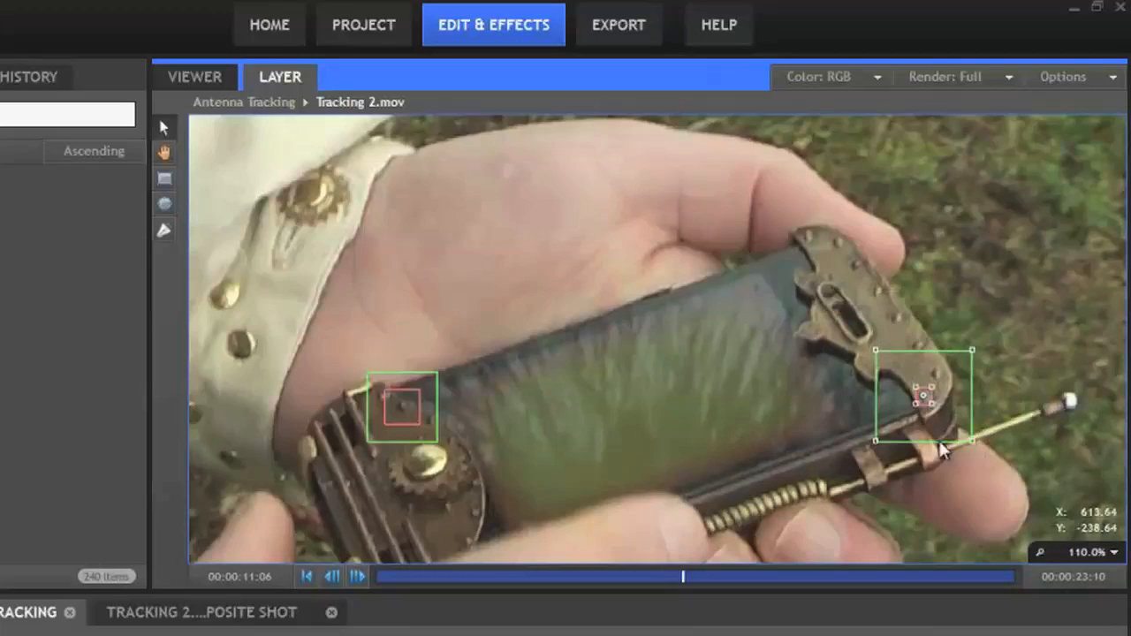
click(405, 413)
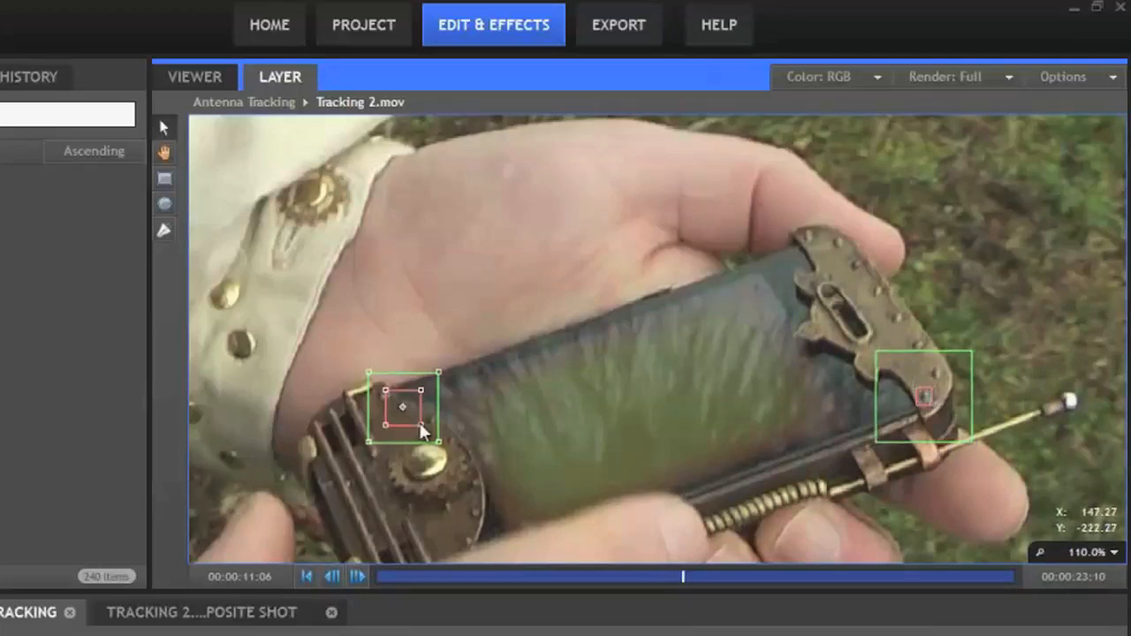
mouse_move(421, 427)
mouse_down()
mouse_move(414, 417)
mouse_move(434, 439)
mouse_up()
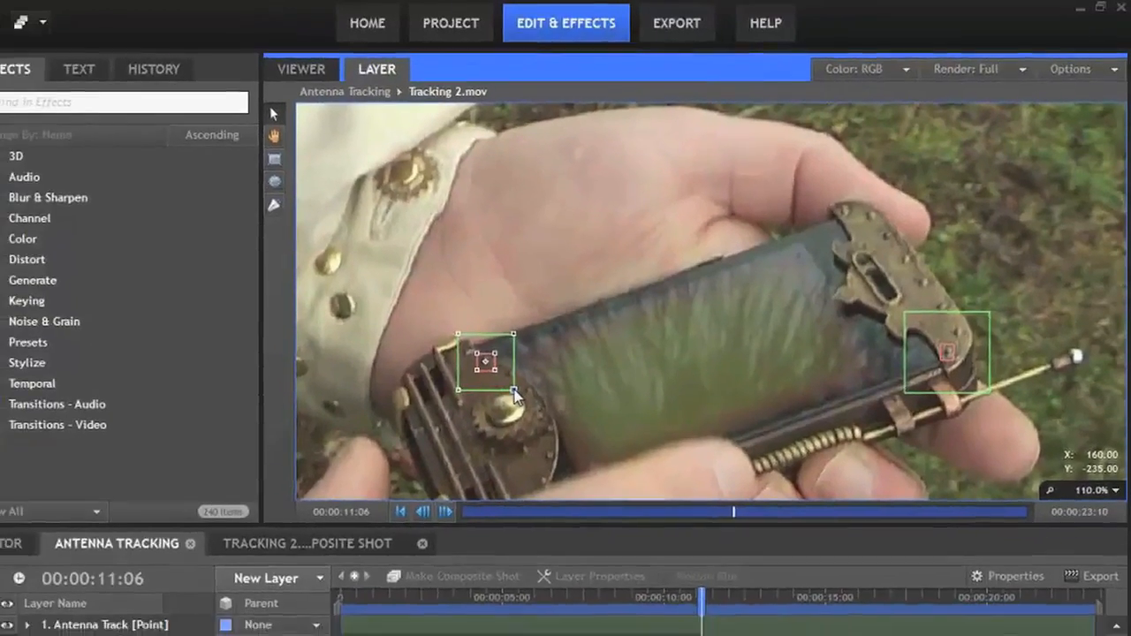
drag(514, 391, 518, 393)
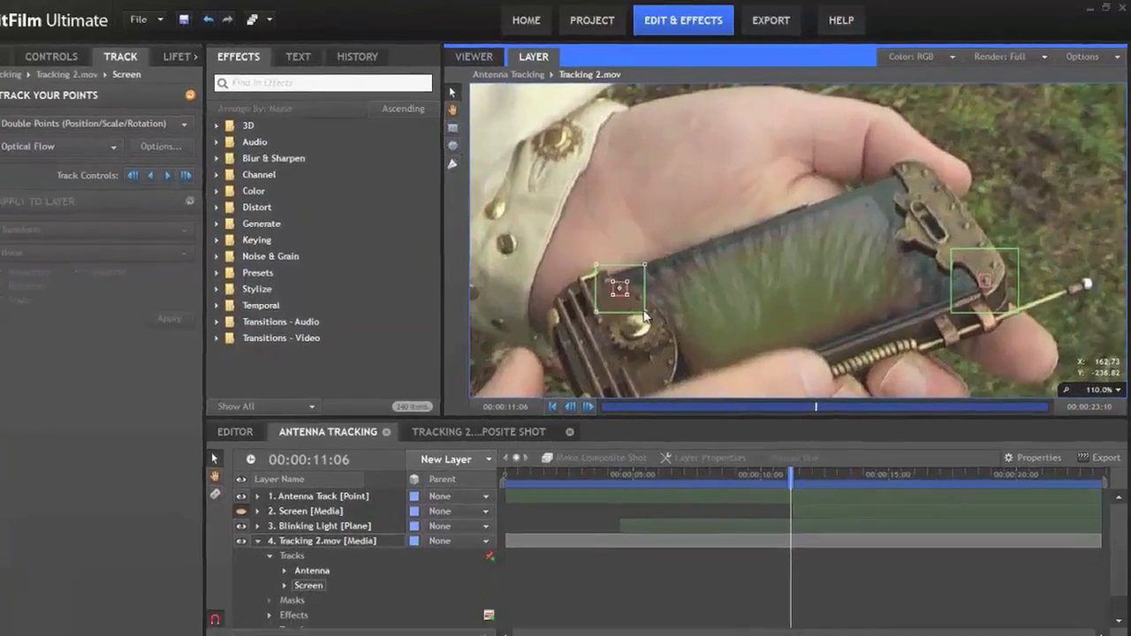
click(284, 585)
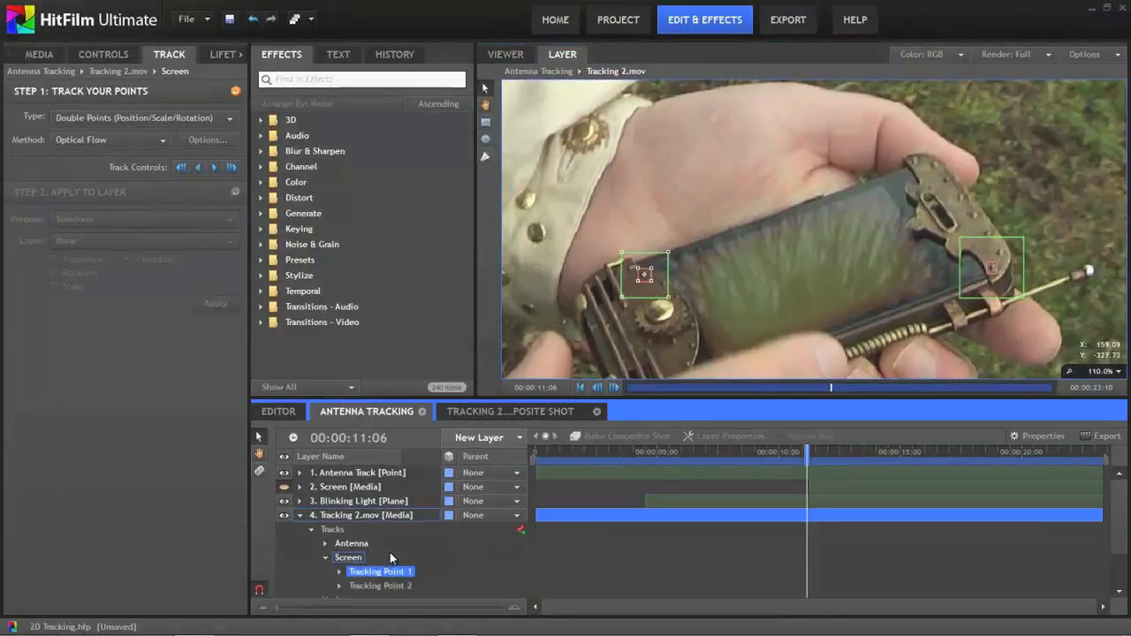
scroll(391, 557, down, 1)
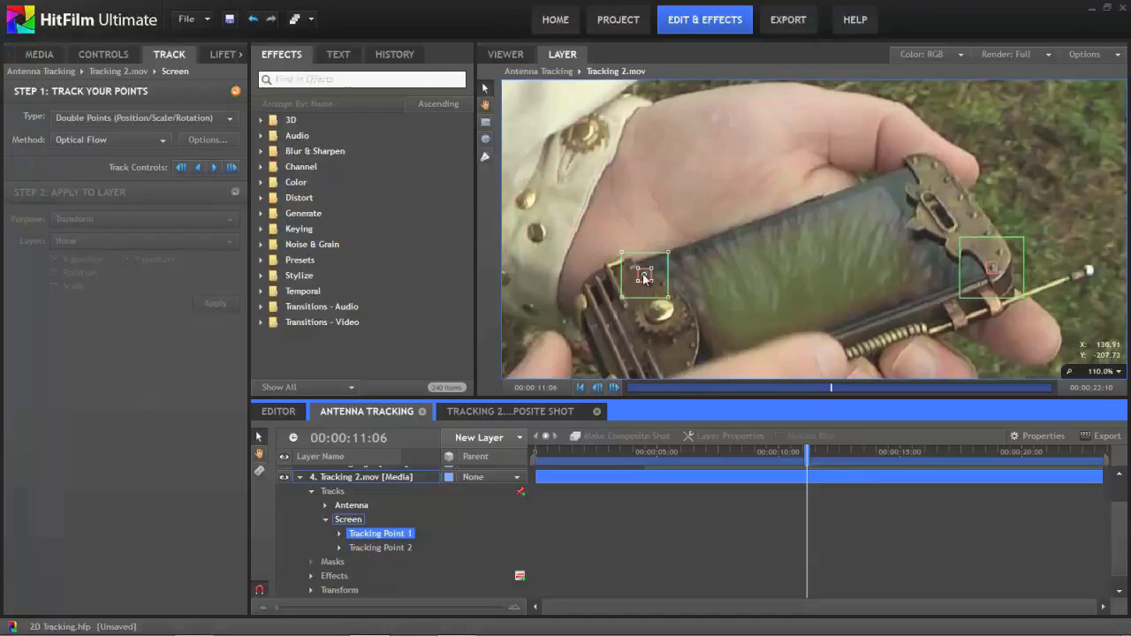
click(325, 520)
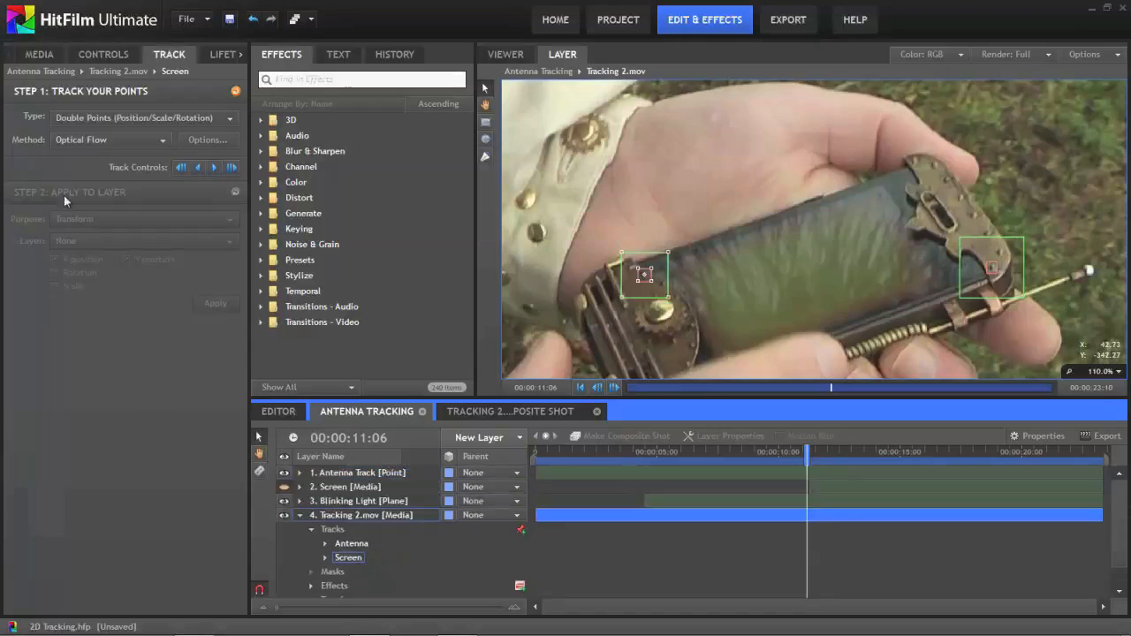
Set the Screen tracker's method to Template Match and accept its options with Luminance channels and Normalized Correlation Coefficient comparison
click(162, 142)
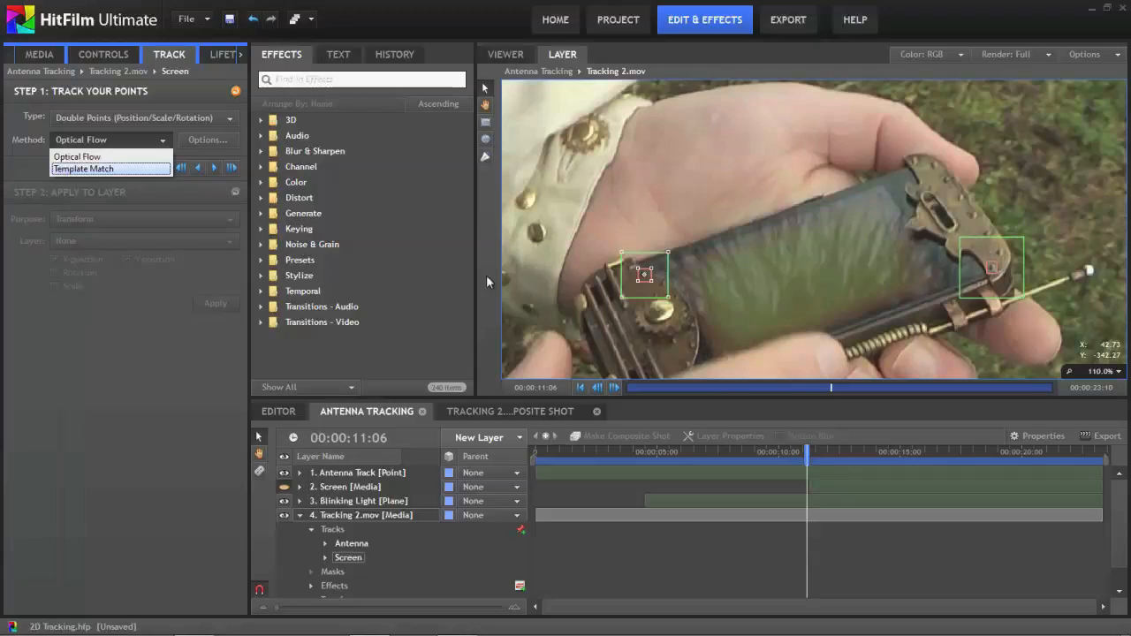
click(116, 171)
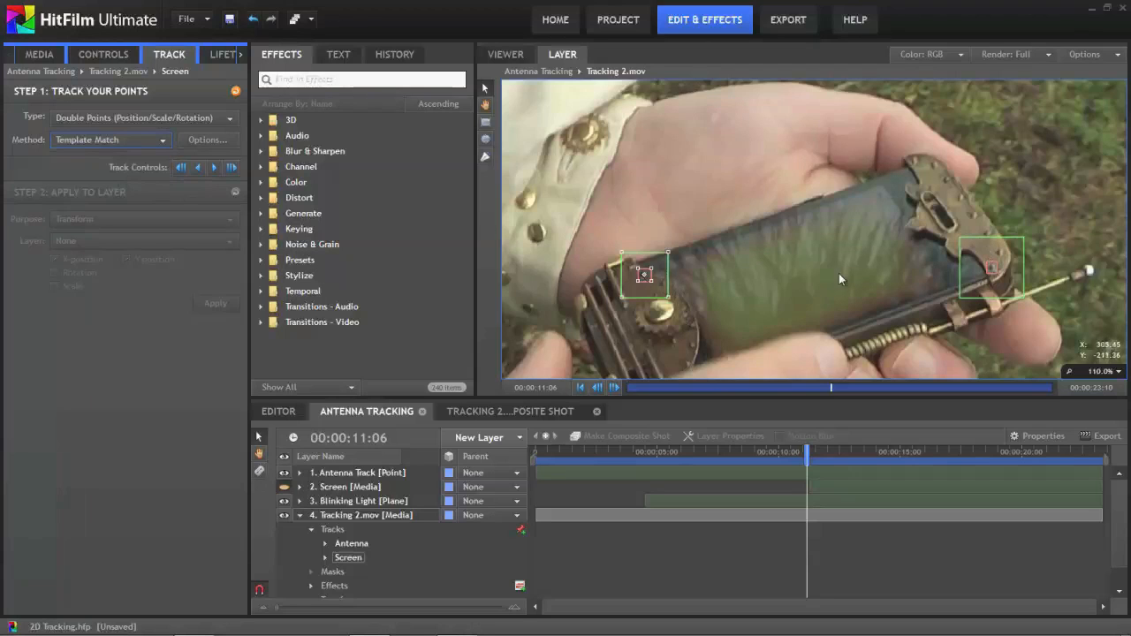
click(210, 140)
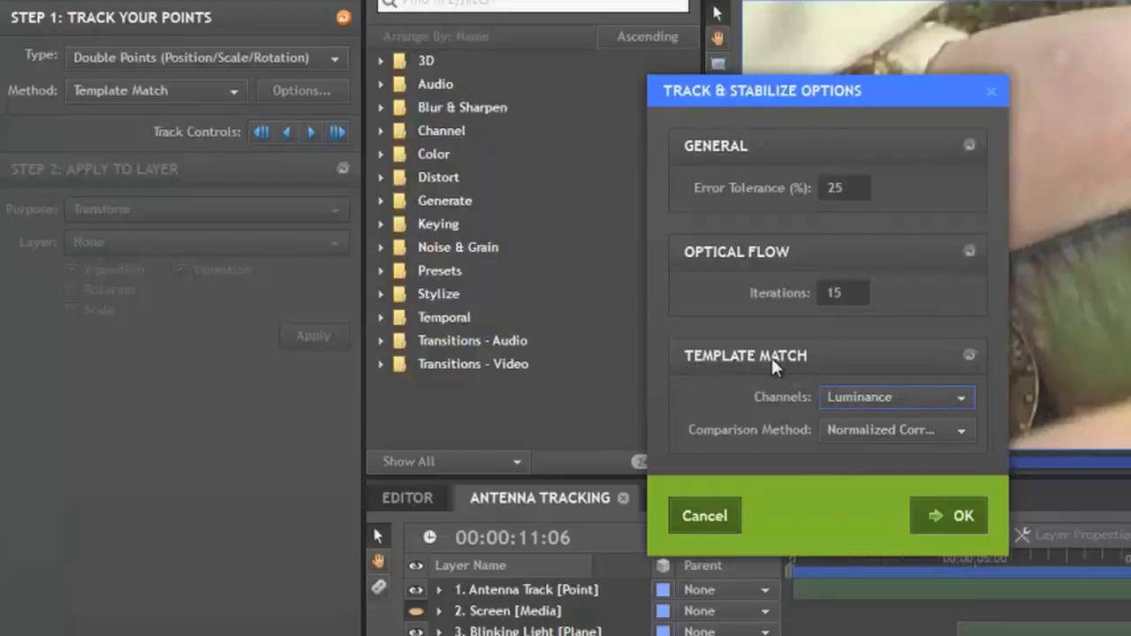
click(960, 398)
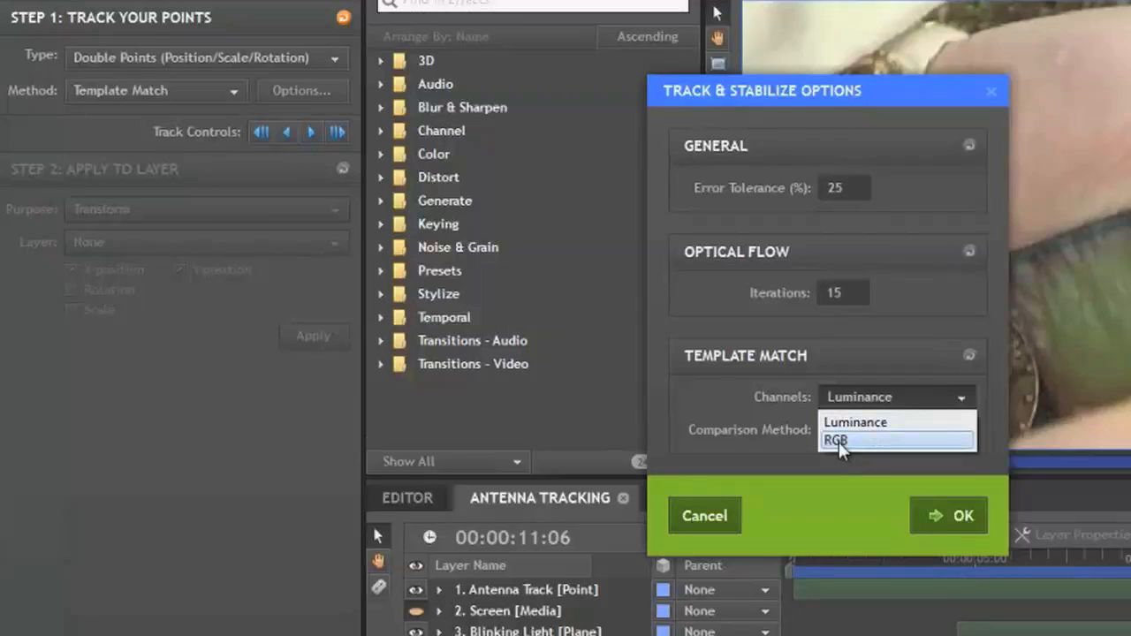
click(759, 423)
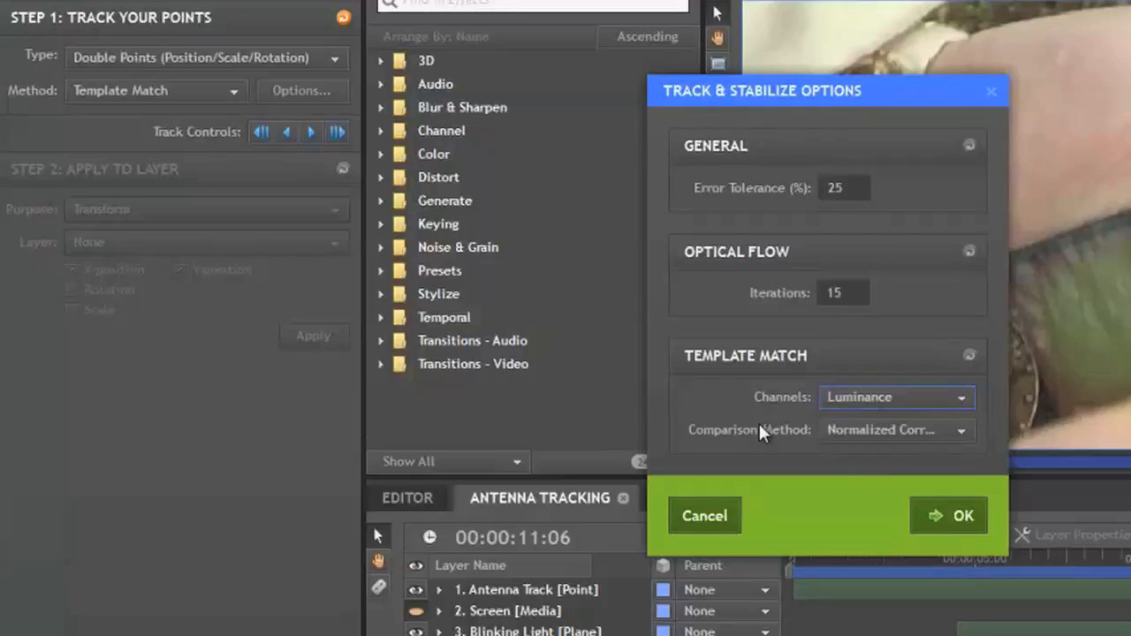
click(962, 433)
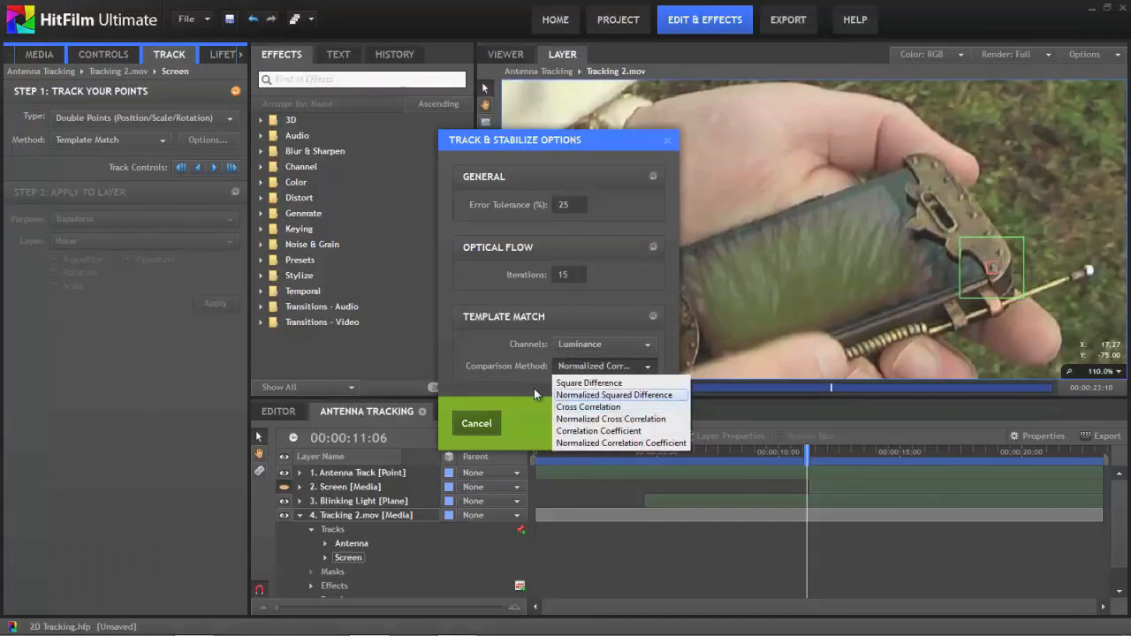
click(624, 415)
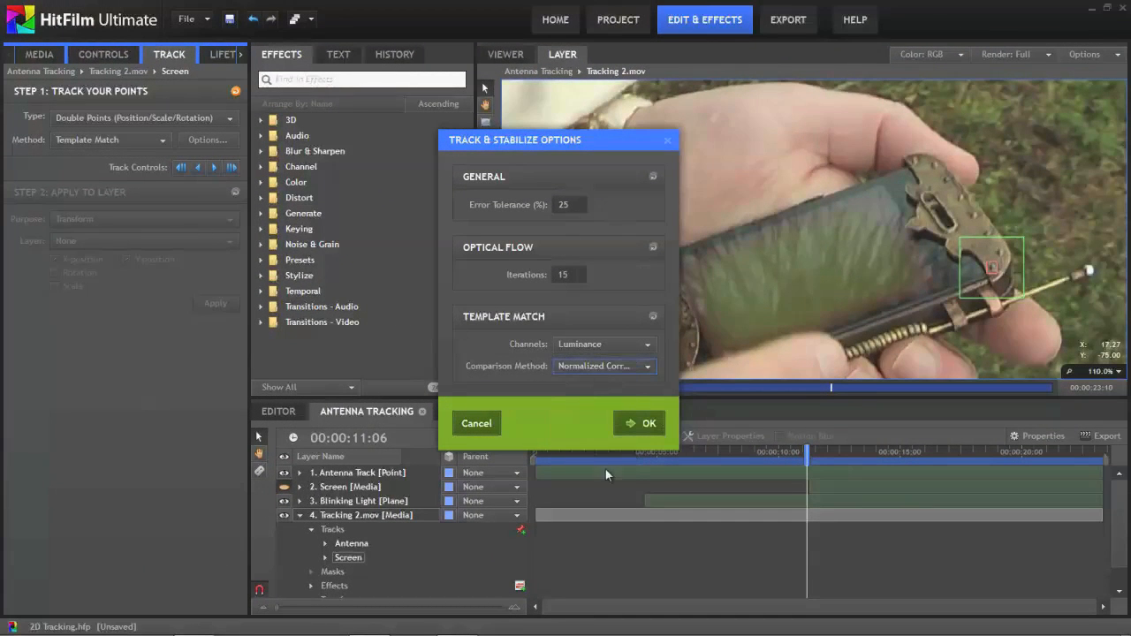
click(646, 424)
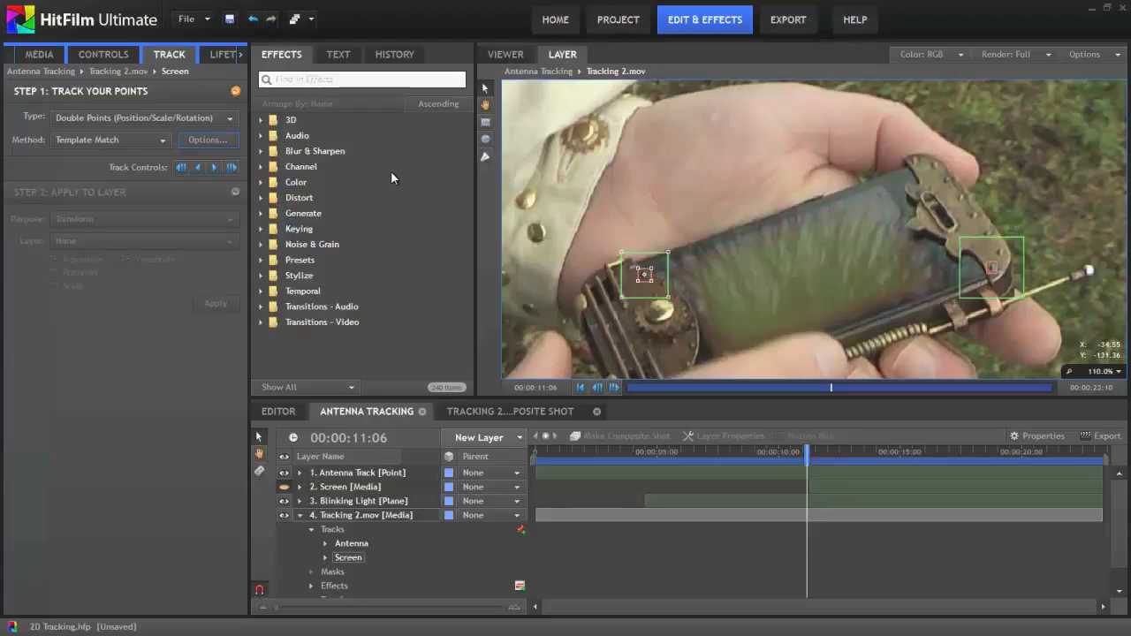
Track both Screen points forward to the end of the clip, pausing at 00:00:14:04 to turn on the motion paths
click(215, 169)
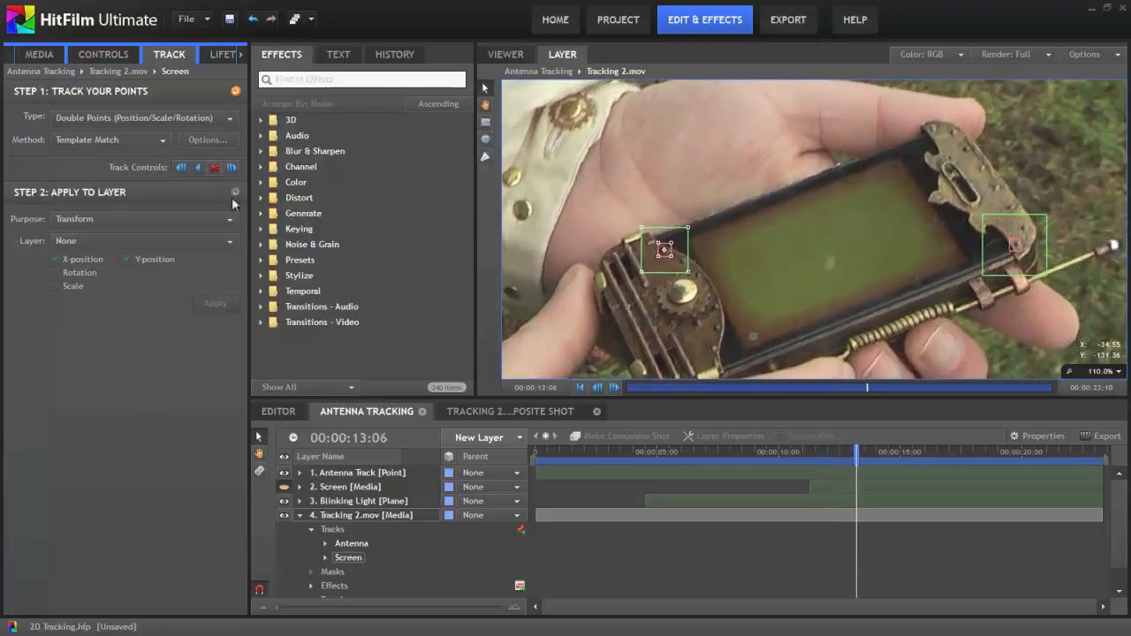
click(215, 167)
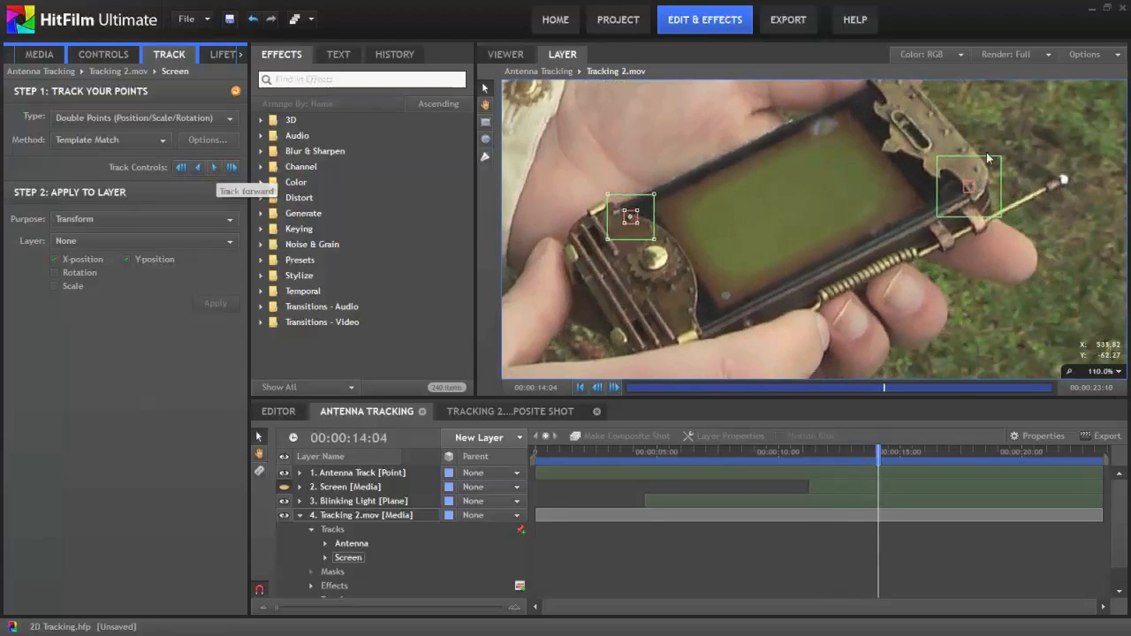
click(1085, 54)
click(1047, 86)
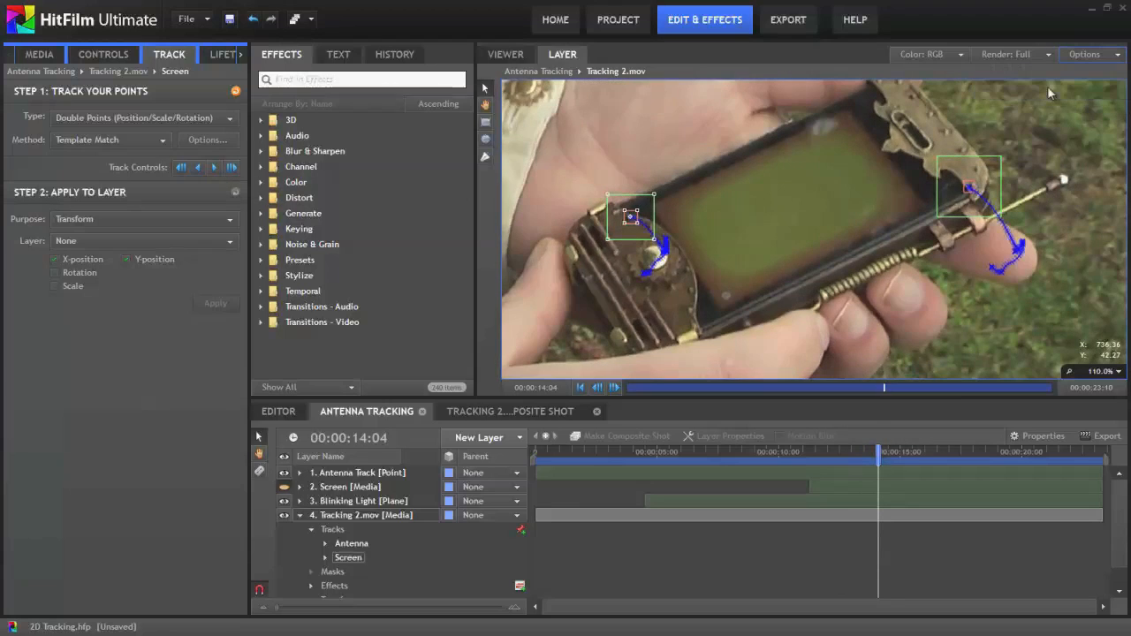
click(214, 167)
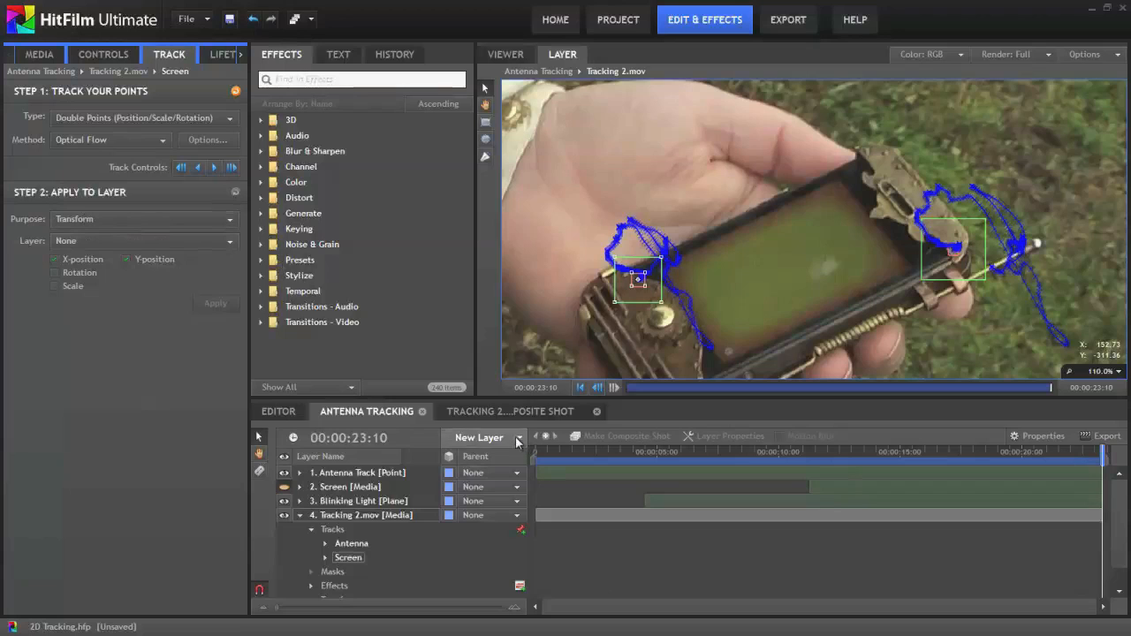
Add a new point layer to the composite shot and name it Screen Track
click(478, 437)
click(509, 411)
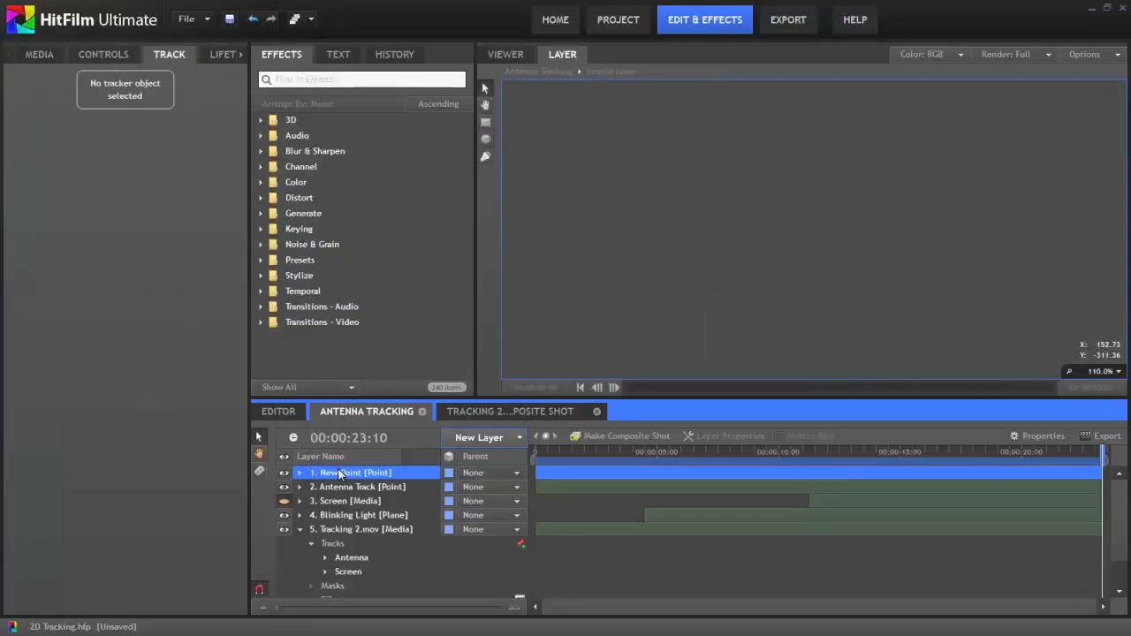
right_click(339, 474)
click(374, 452)
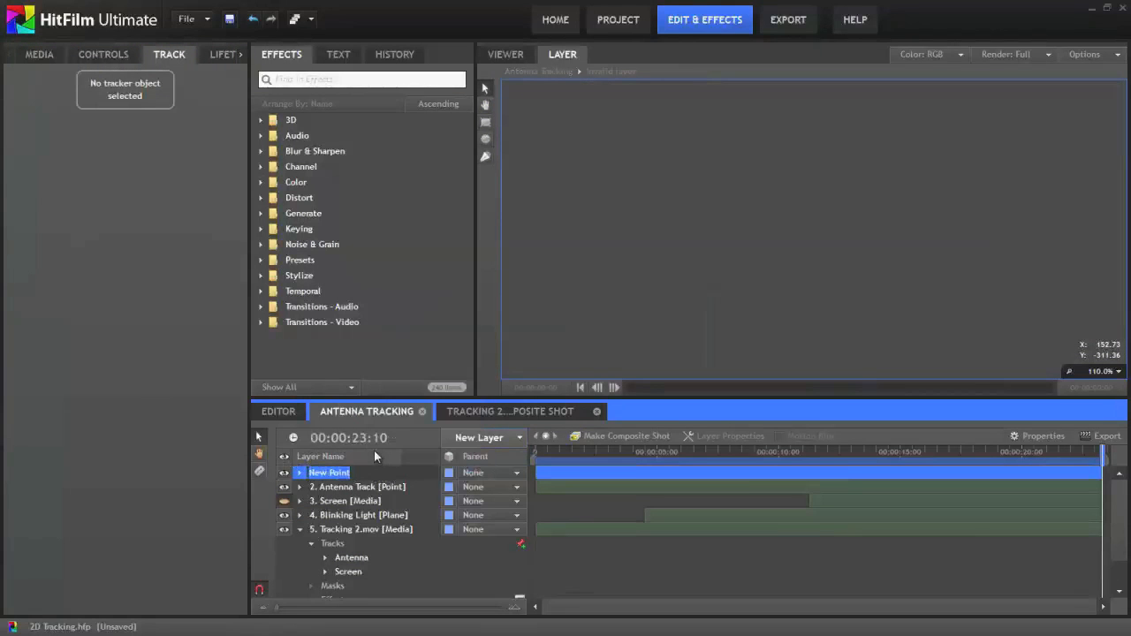
text(Screen Track)
key(Return)
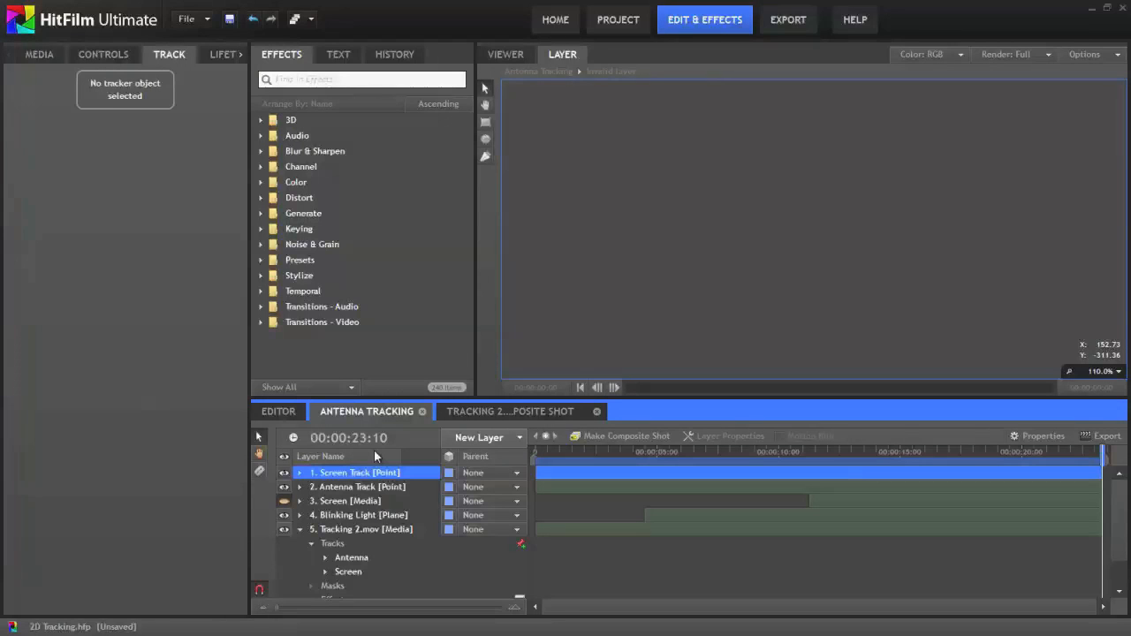
Apply the Screen tracker's X-position, Y-position, rotation and scale data to the Screen Track layer as a transform
click(348, 572)
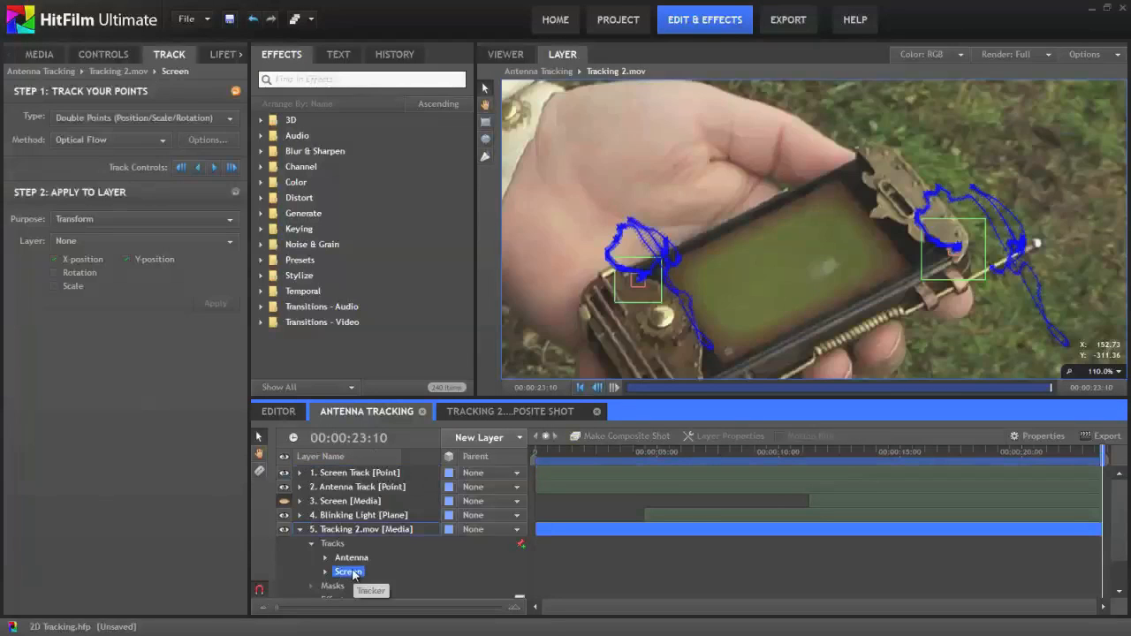
click(226, 241)
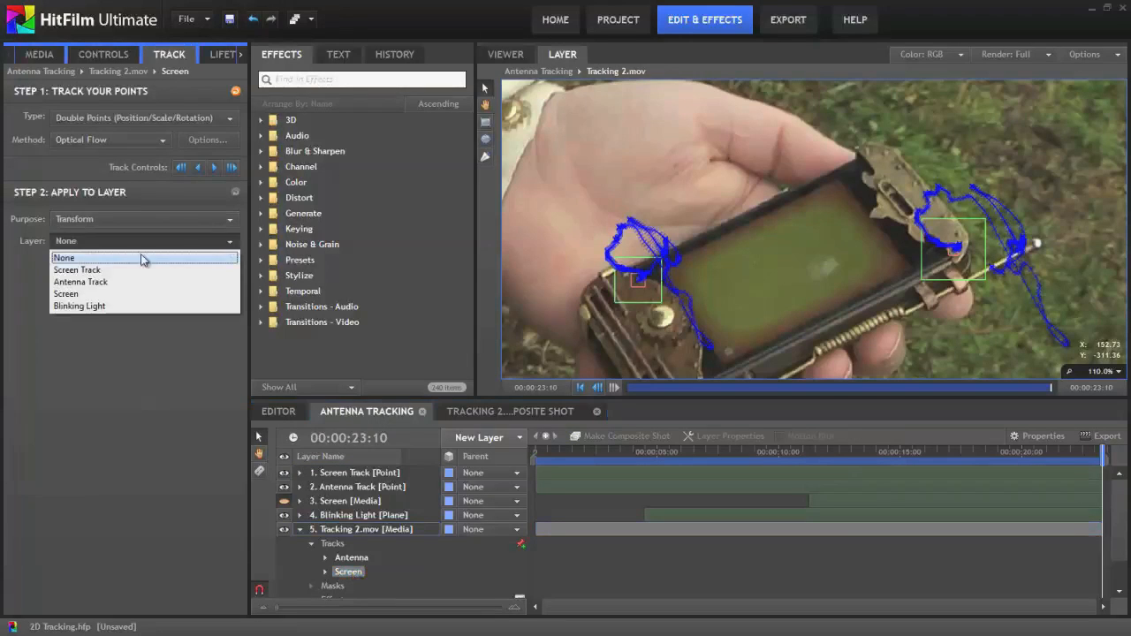
click(88, 269)
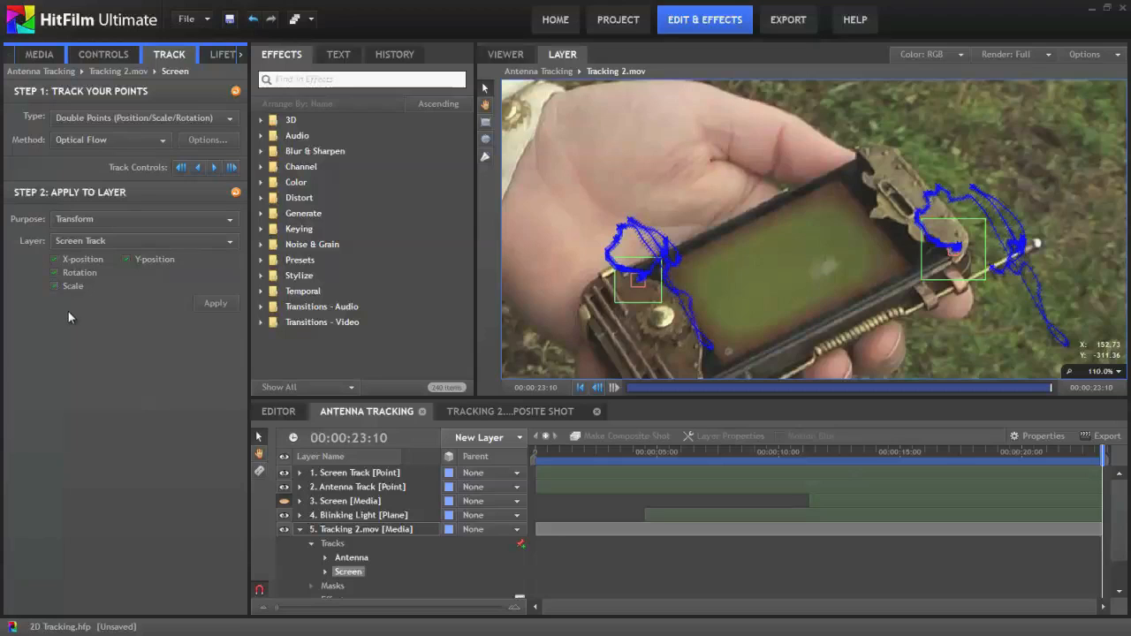
click(216, 304)
Select the Screen Track point in the full composite and play back the tracked section to check its motion
click(505, 54)
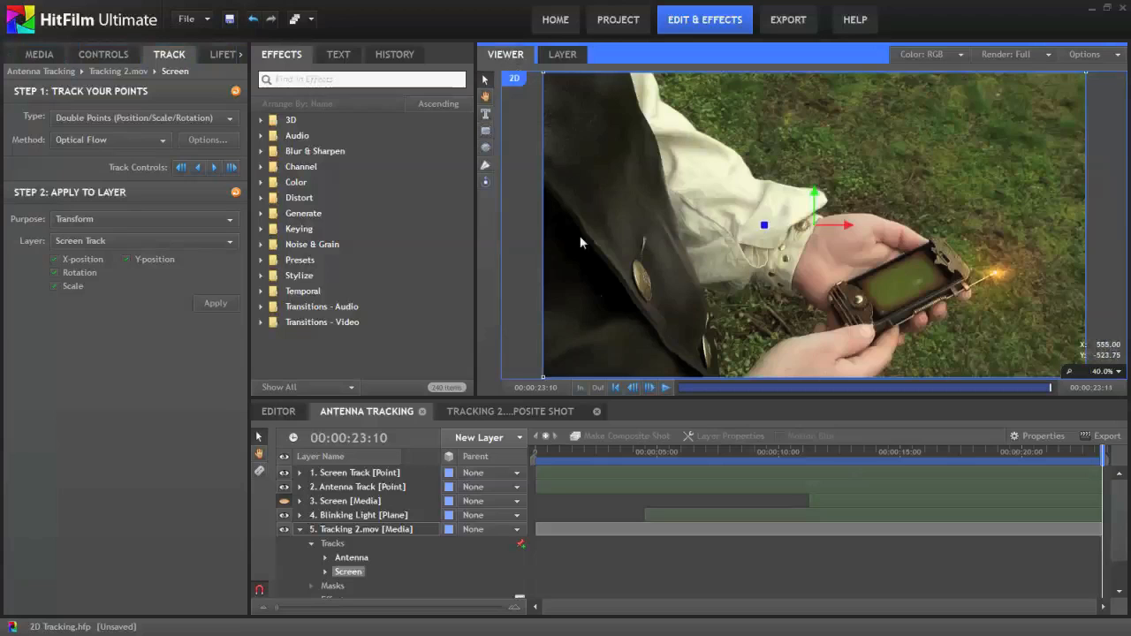
click(337, 474)
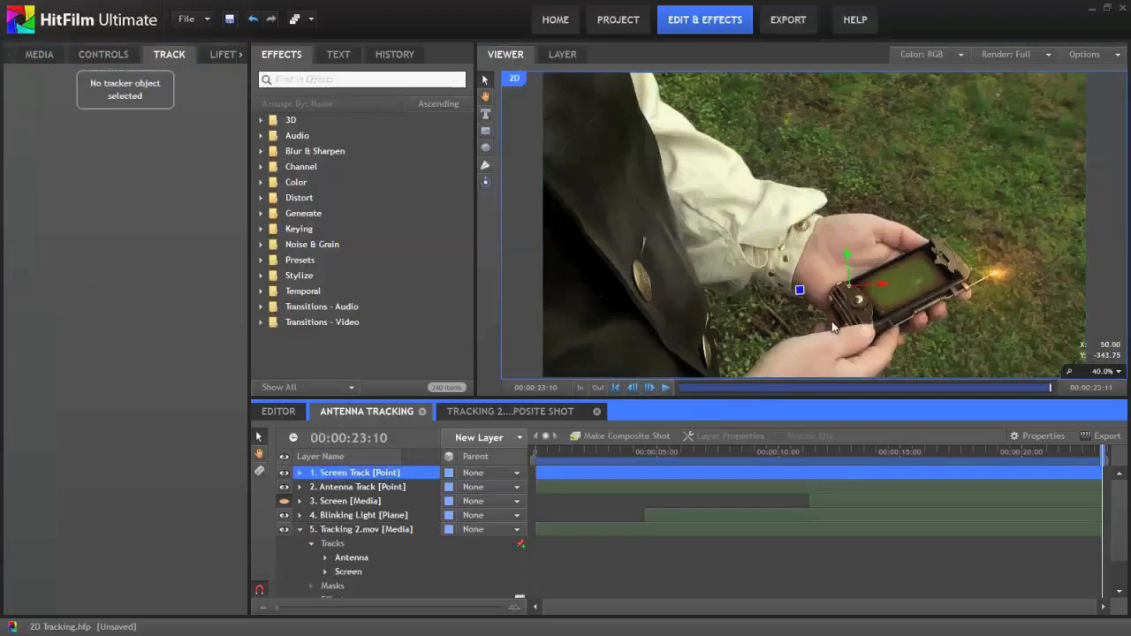
click(698, 452)
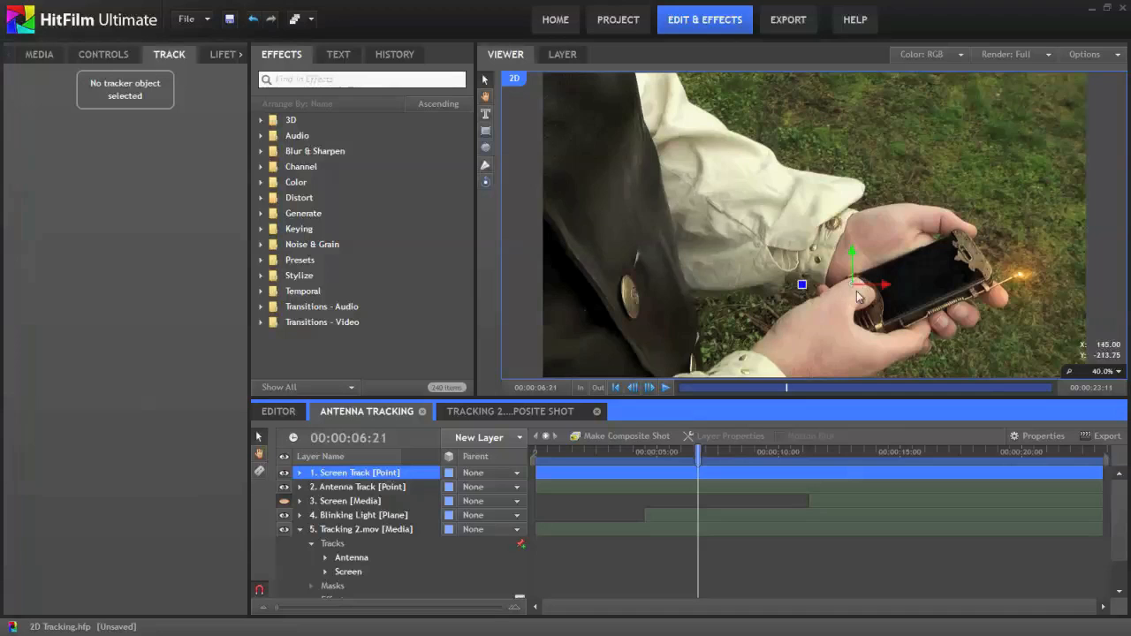
drag(698, 449, 805, 452)
click(665, 388)
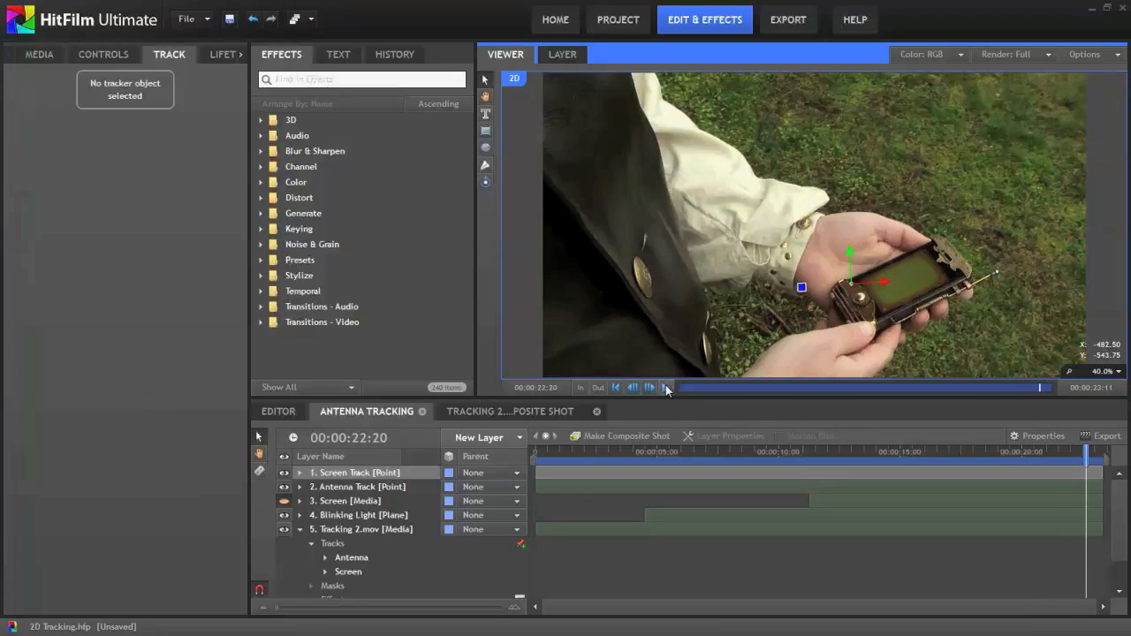
Make the Screen media layer visible and convert it to a 3D layer, adding a camera to the composite shot
click(337, 503)
click(284, 501)
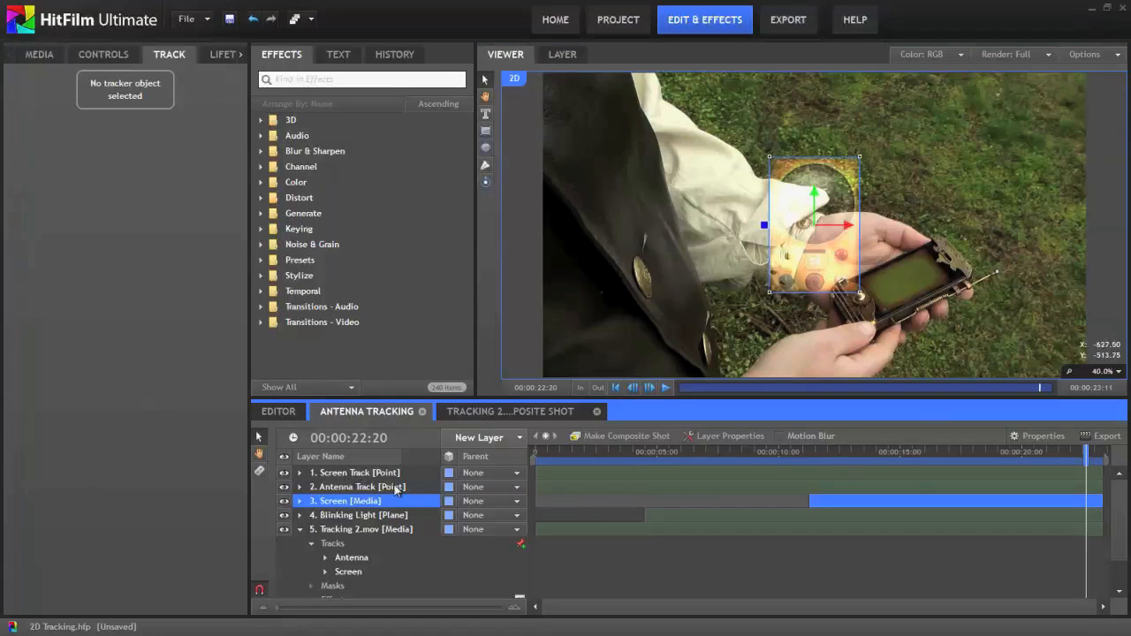
click(451, 502)
click(464, 532)
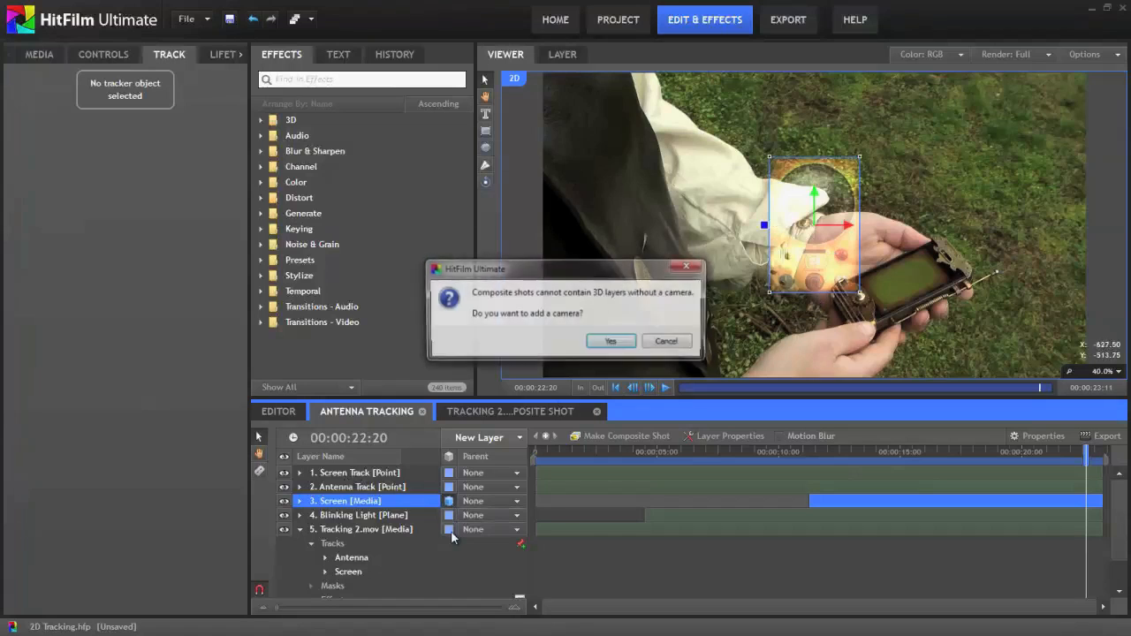
click(612, 342)
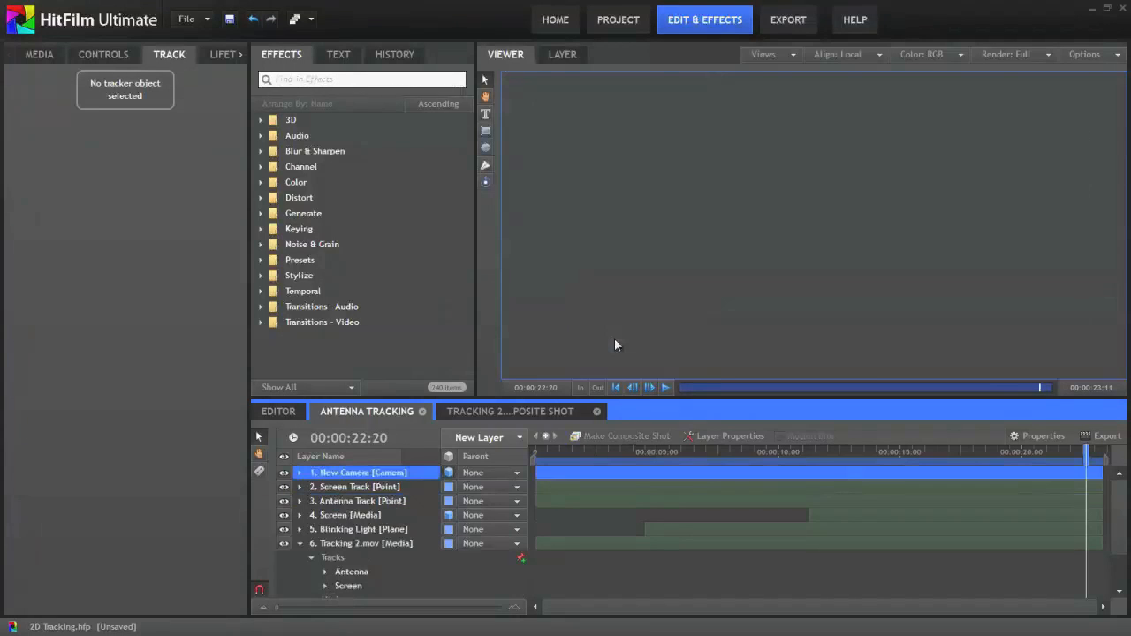
Go to the Screen layer's first frame at 00:00:11:07, collapse Tracking 2.mov, and open the Screen layer's controls
click(809, 452)
drag(810, 452, 813, 451)
drag(277, 608, 383, 608)
click(783, 455)
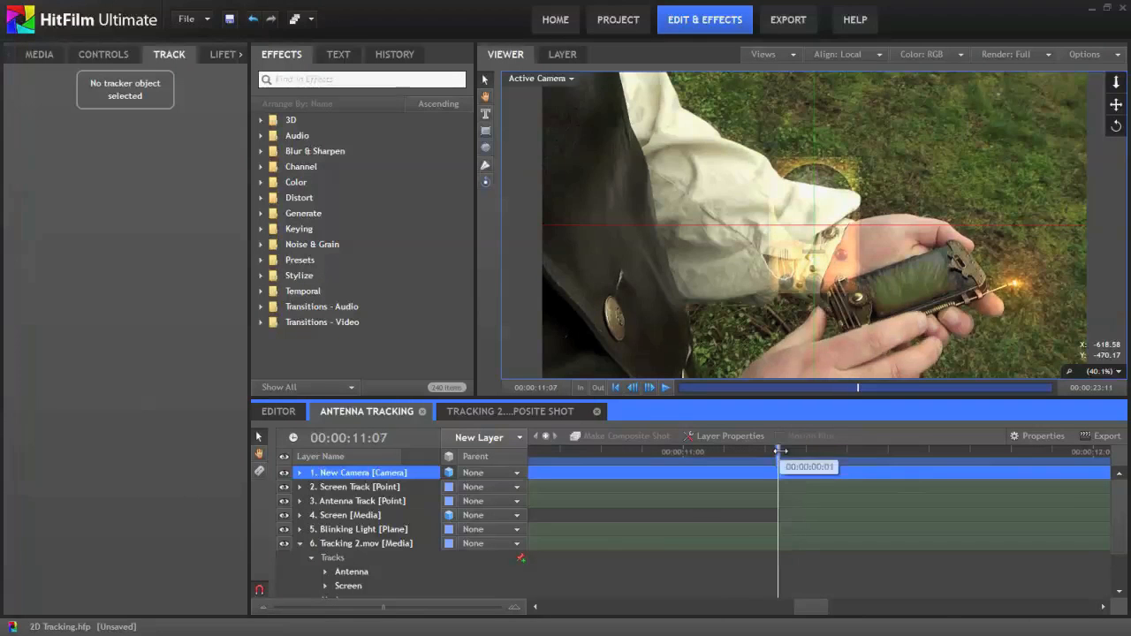
click(297, 543)
click(357, 515)
click(93, 58)
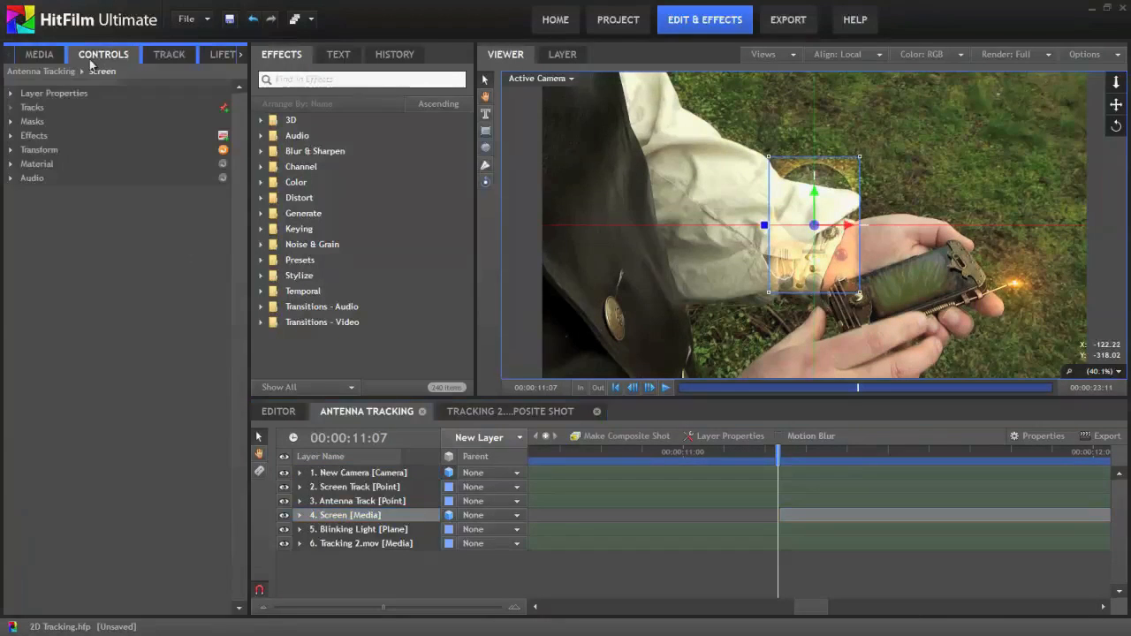
Move and rotate the Screen layer onto the device's display, with orientation about 50.0°, 5.0°, 68.8°, and scale it to 62%
click(10, 150)
drag(850, 225, 834, 281)
drag(189, 221, 196, 221)
drag(829, 238, 925, 323)
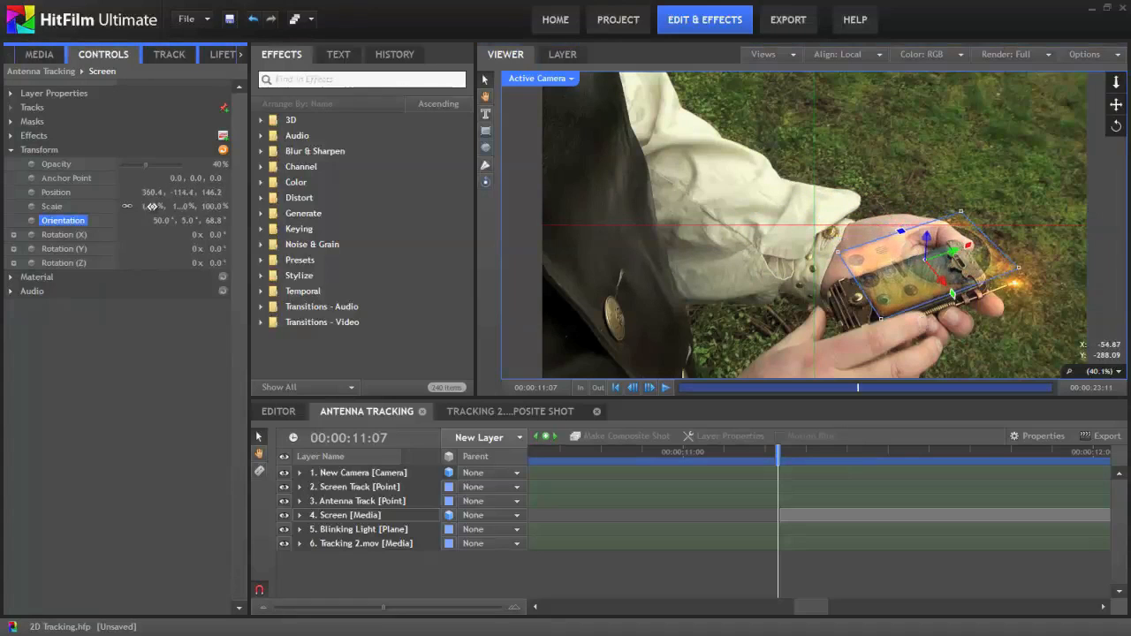
drag(148, 220, 149, 234)
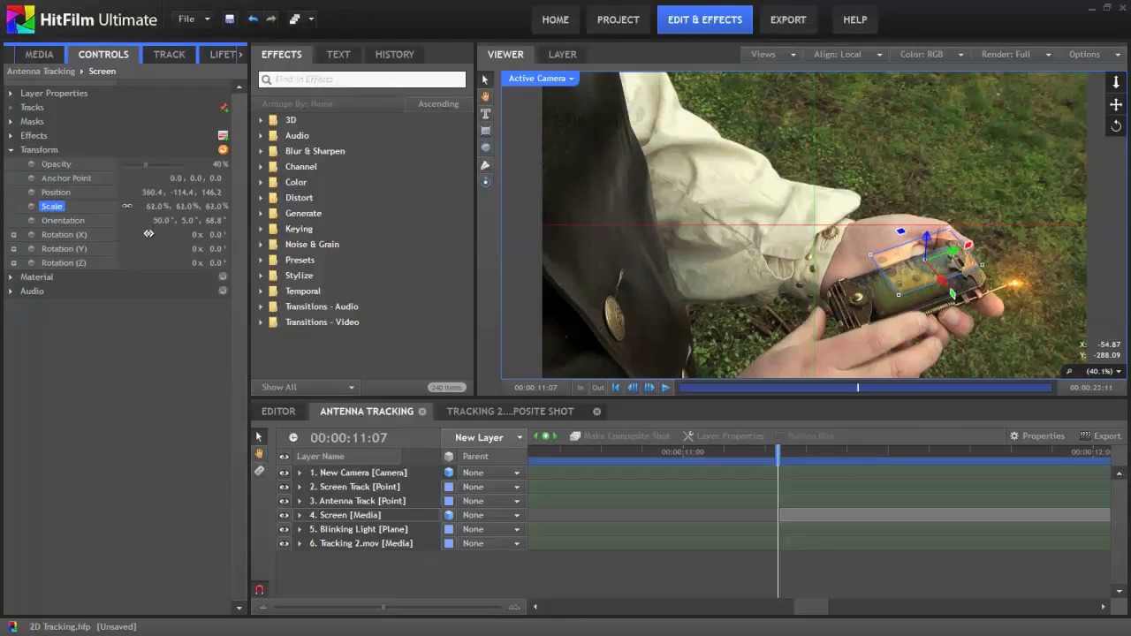
Fine-tune the Screen layer to fit the display: position about 307.3, -184.2, 160.8, scale 58%, orientation about 49.0°, 12.6°, 75.1°
drag(942, 277, 925, 302)
drag(153, 207, 153, 209)
drag(933, 313, 937, 326)
drag(935, 268, 938, 267)
drag(180, 210, 175, 210)
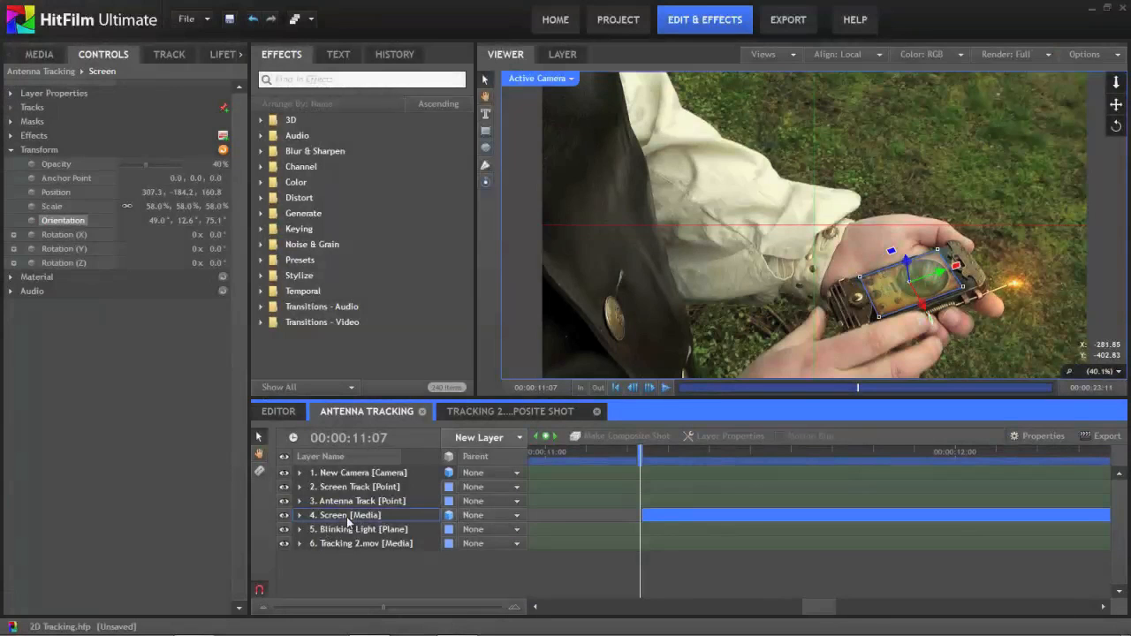
Parent the Screen layer to Screen Track and play back the shot to check how the screen follows the device
click(518, 516)
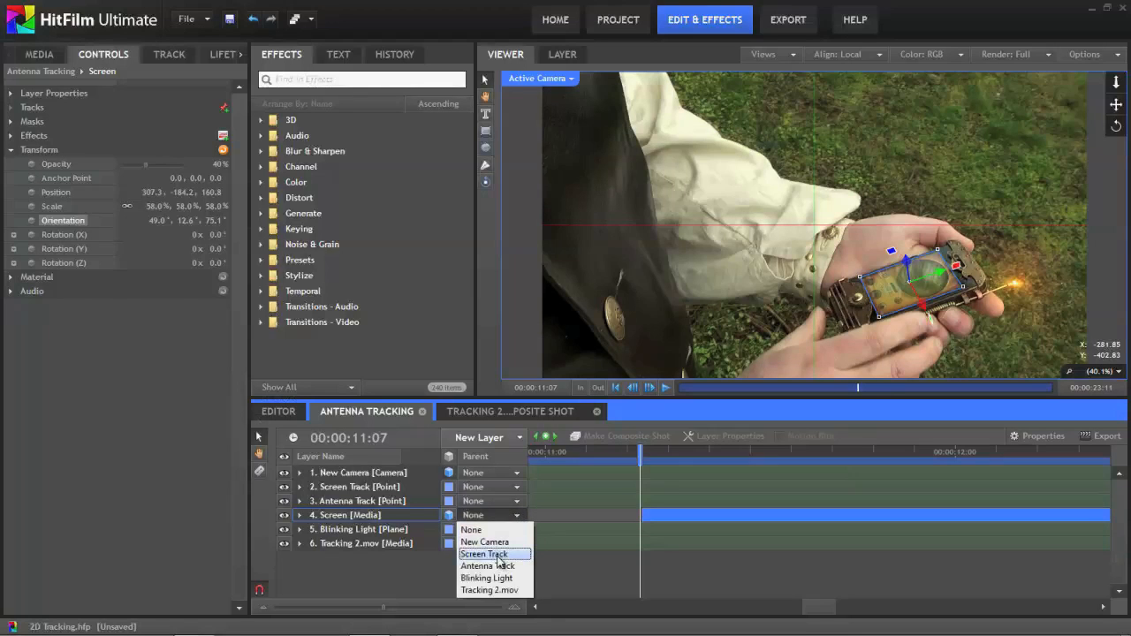
click(495, 554)
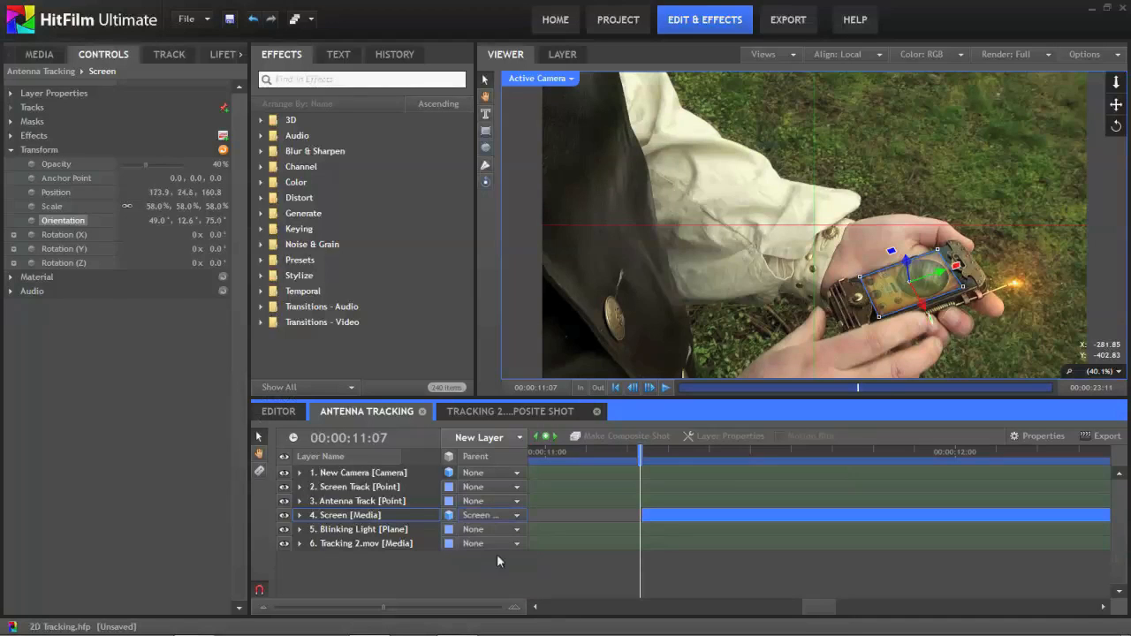
click(666, 388)
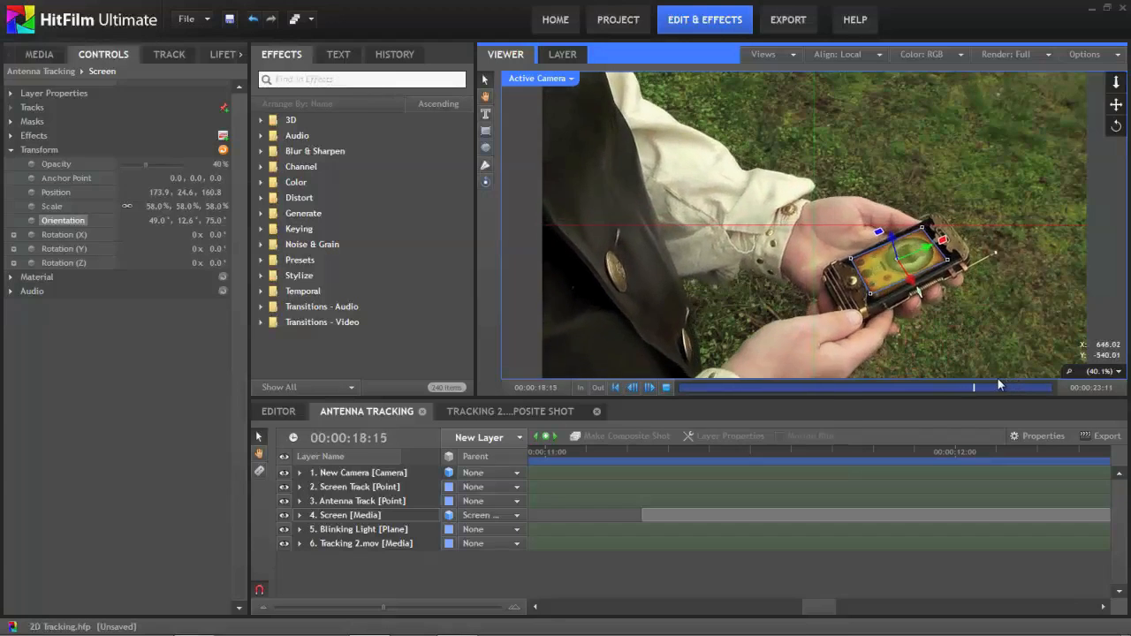
click(666, 387)
Fit the whole shot in the timeline, go to 00:00:18:19, and expand the Screen layer's Transform properties
drag(384, 609, 273, 610)
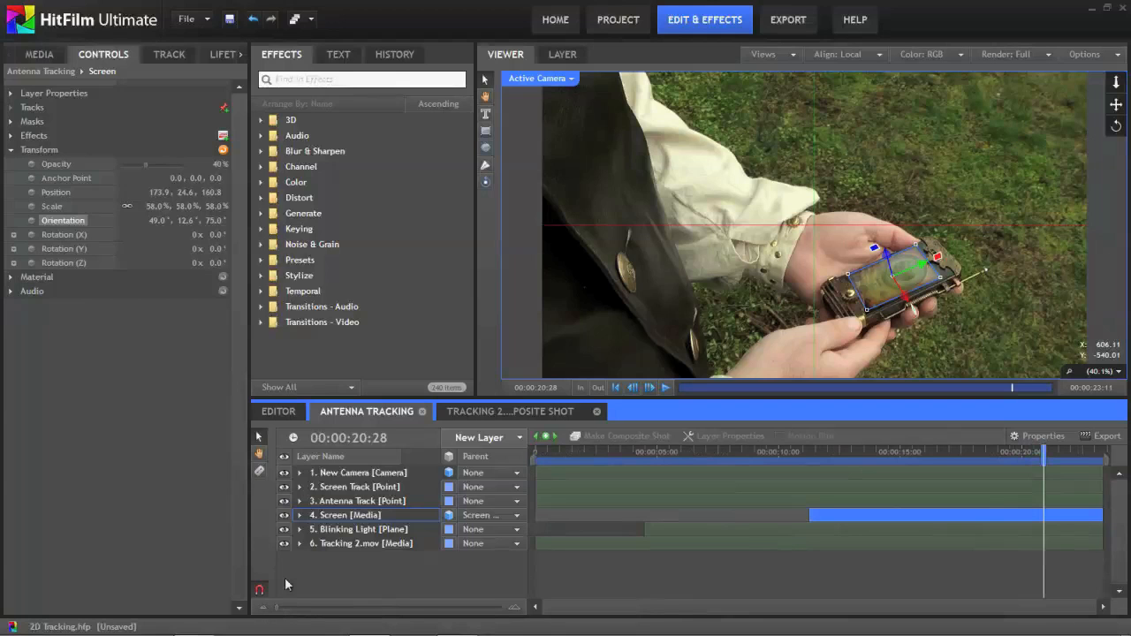
click(988, 456)
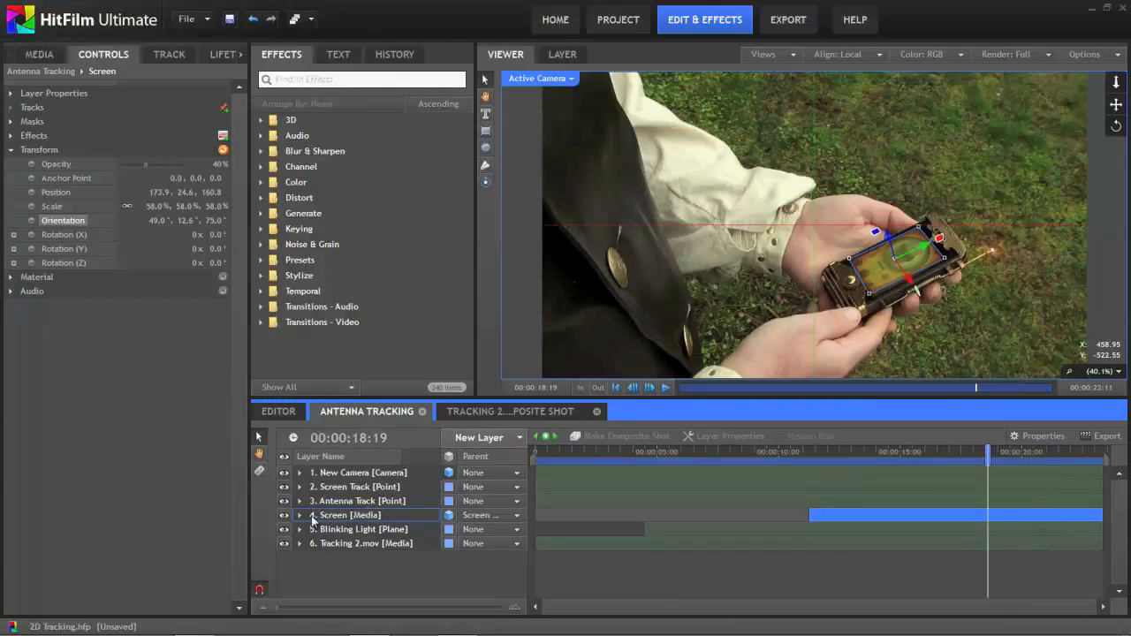
click(300, 516)
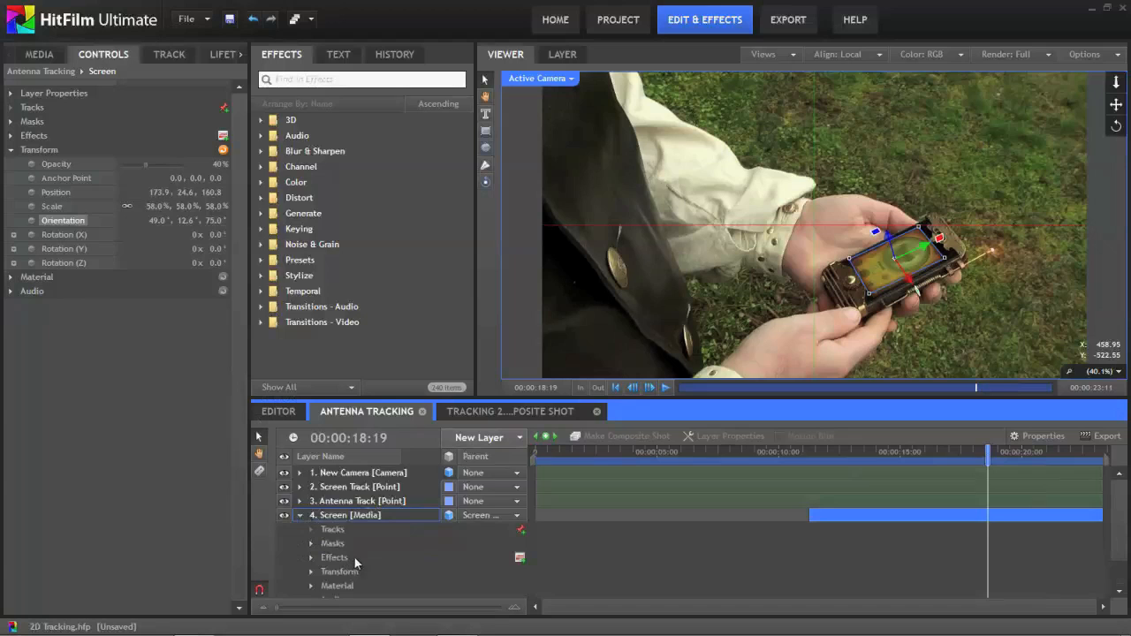
scroll(353, 556, down, 1)
click(311, 535)
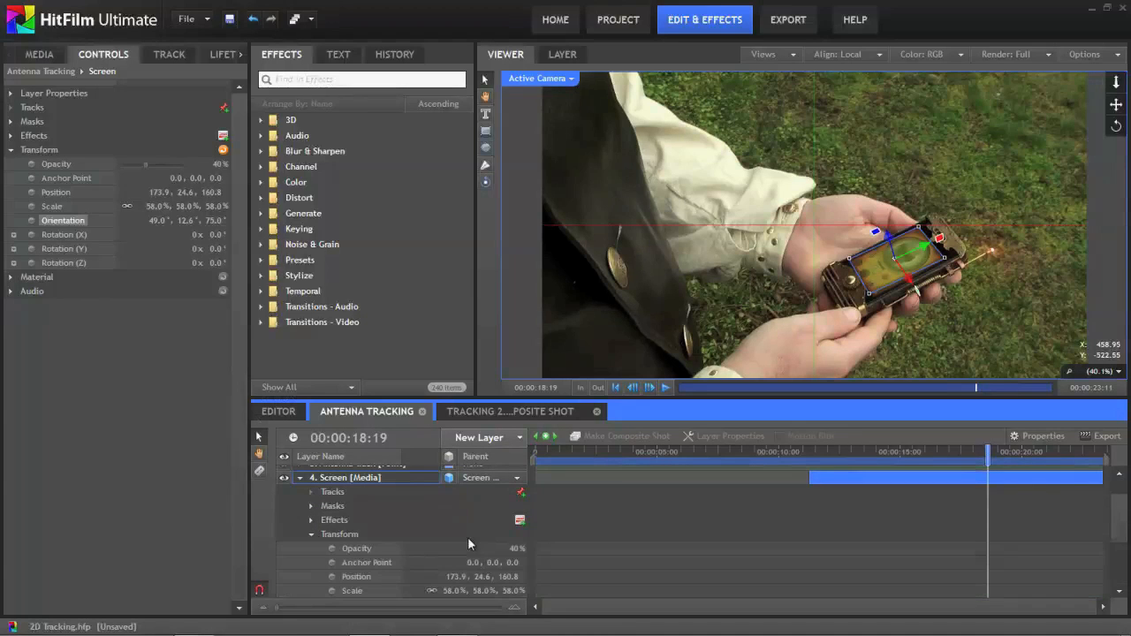
scroll(380, 561, down, 1)
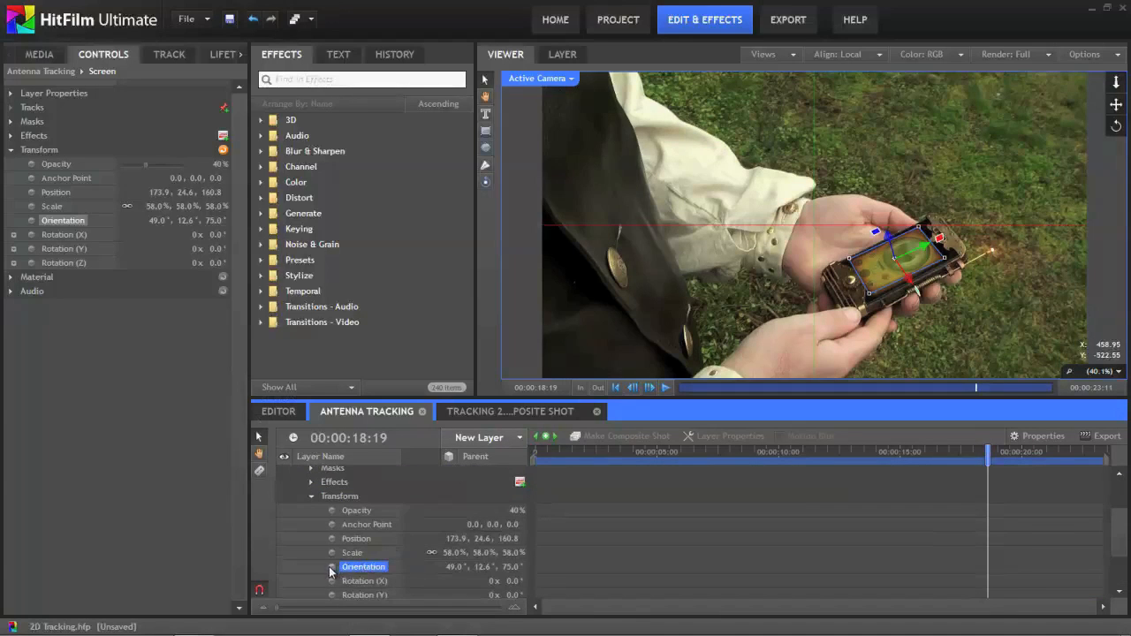
Animate the Screen layer's Orientation with keyframes and rotate the layer to match the device's display at 00:00:12:12
drag(904, 452, 837, 455)
click(893, 256)
drag(900, 240, 900, 241)
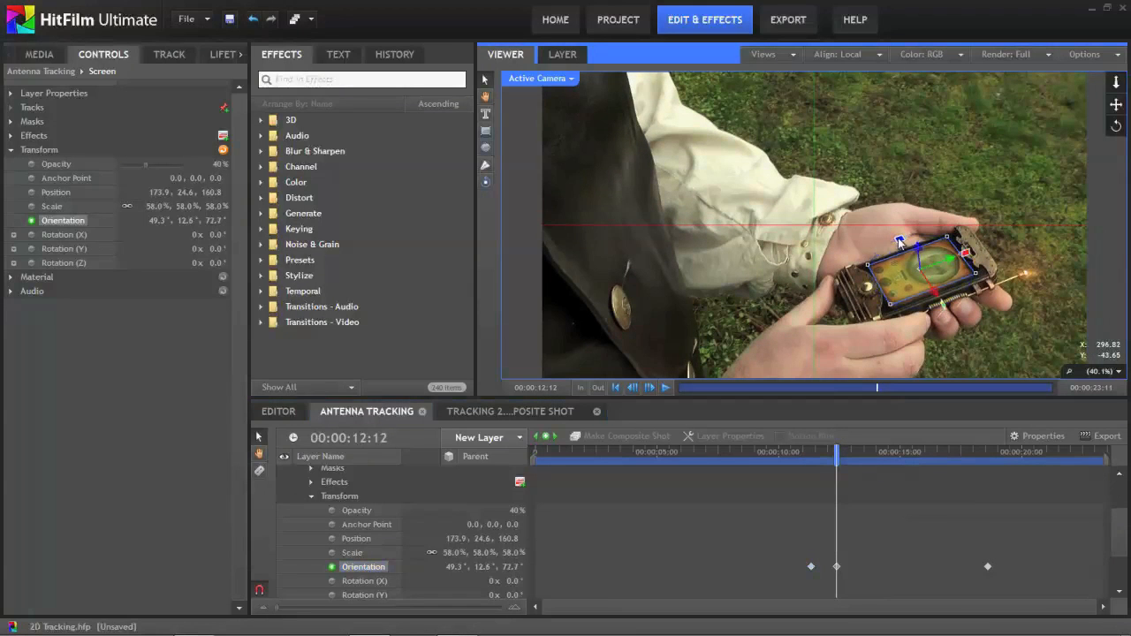
Rotate the Screen layer to match the display at 00:00:15:11 and 00:00:15:28, adding an Orientation keyframe at each time
drag(837, 451, 909, 452)
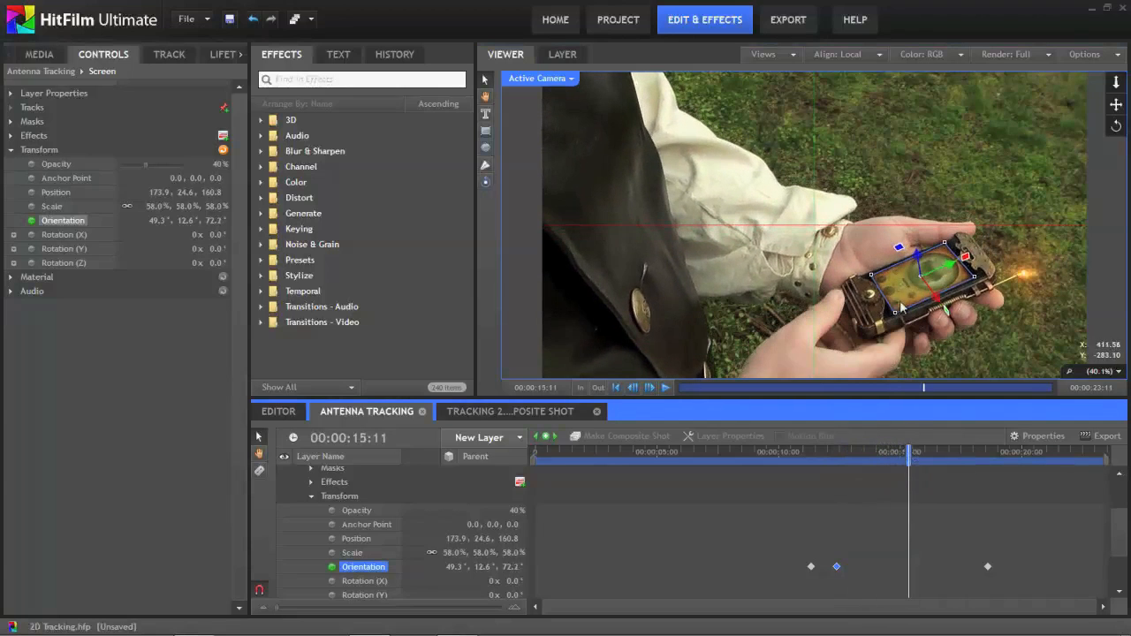
drag(900, 249, 901, 247)
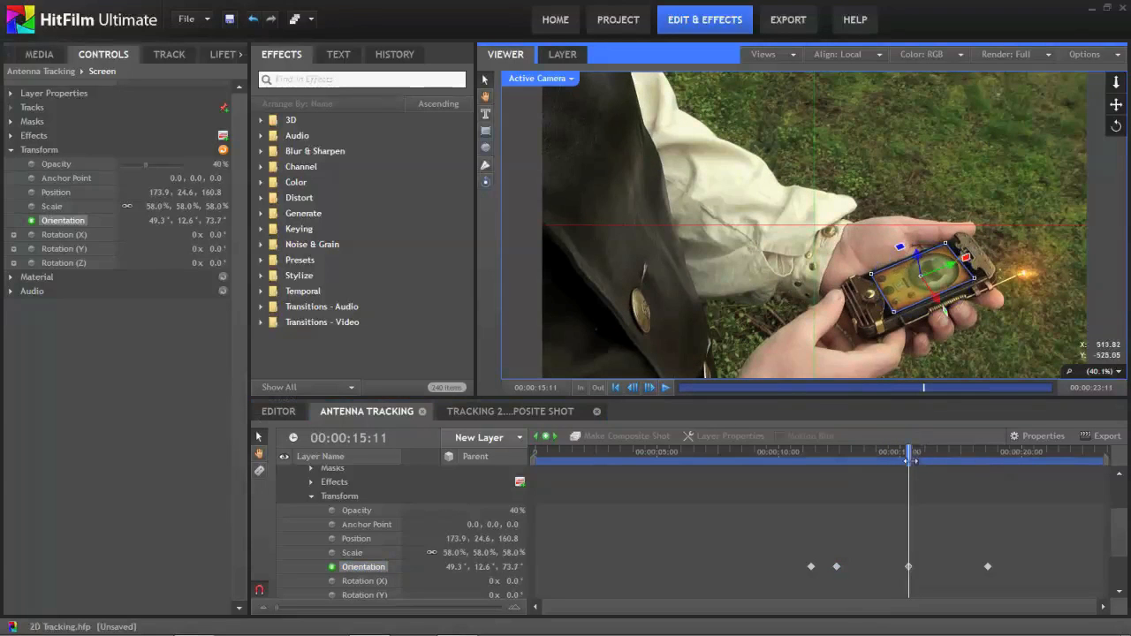
drag(910, 456, 922, 456)
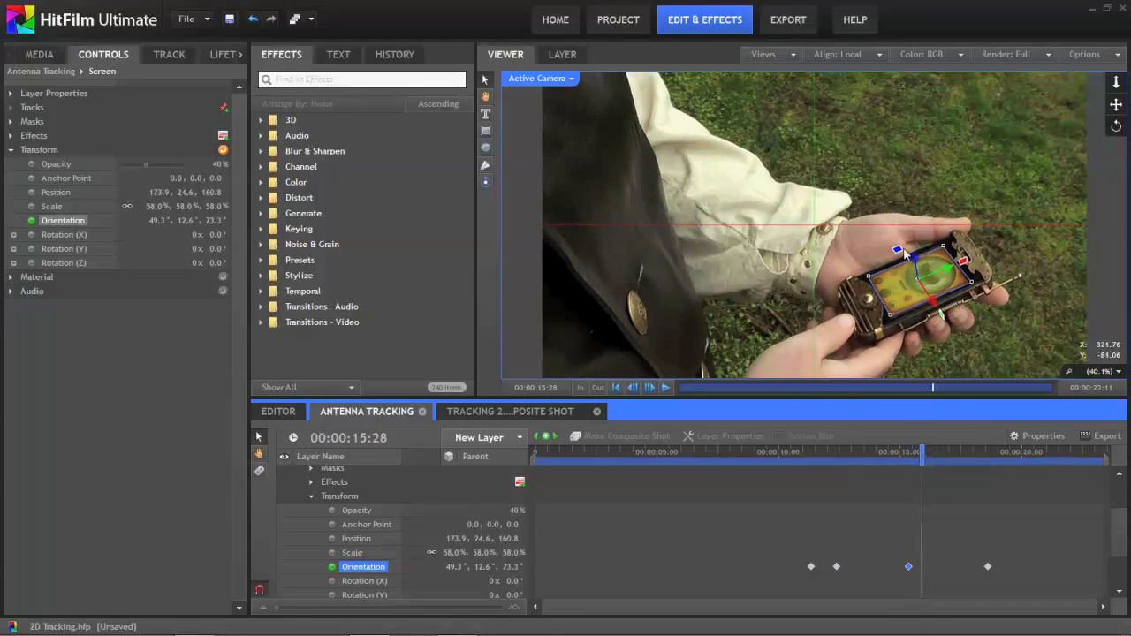
drag(903, 253, 896, 252)
At 00:00:20:15, rotate the Screen layer to an orientation of about 55.7°, 12.3°, 78.3° to match the display
drag(922, 452, 1032, 452)
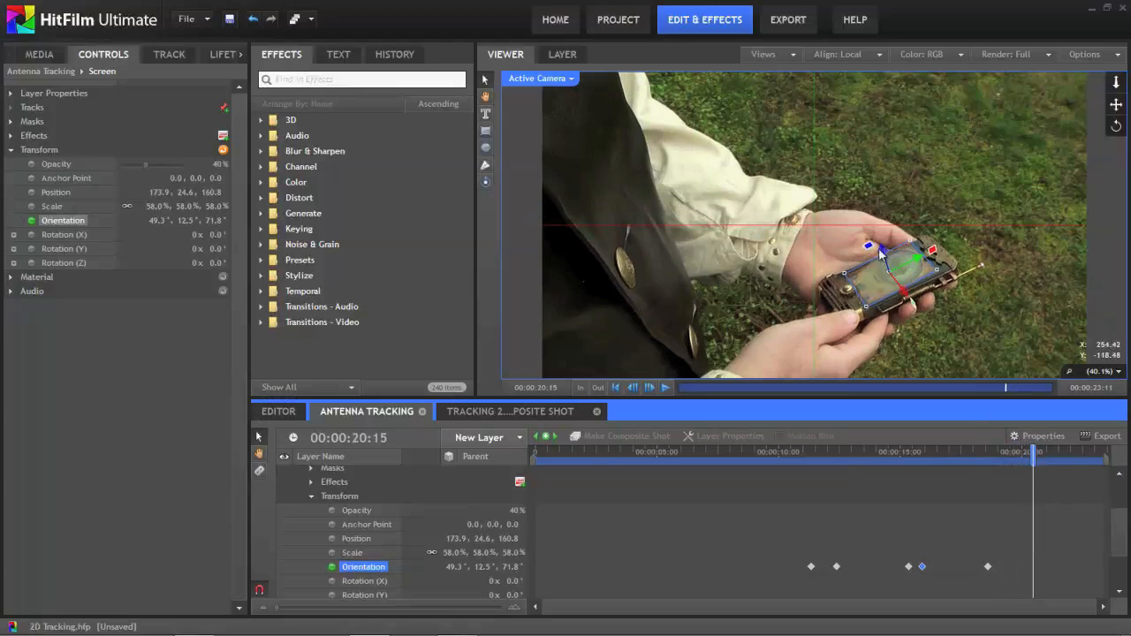
drag(869, 248, 869, 247)
drag(871, 251, 912, 308)
drag(944, 263, 937, 256)
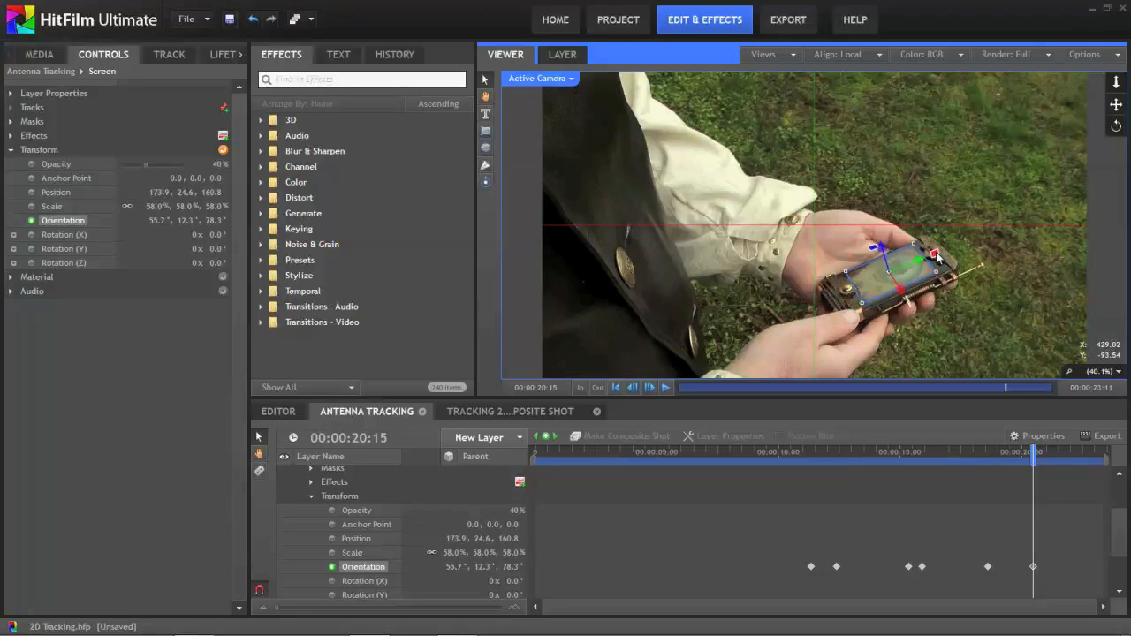
At 00:00:18:05, keyframe the Screen layer's orientation at about 40.1°, 8.9°, 69.7° to match the display
drag(1032, 455, 977, 457)
drag(927, 294, 932, 301)
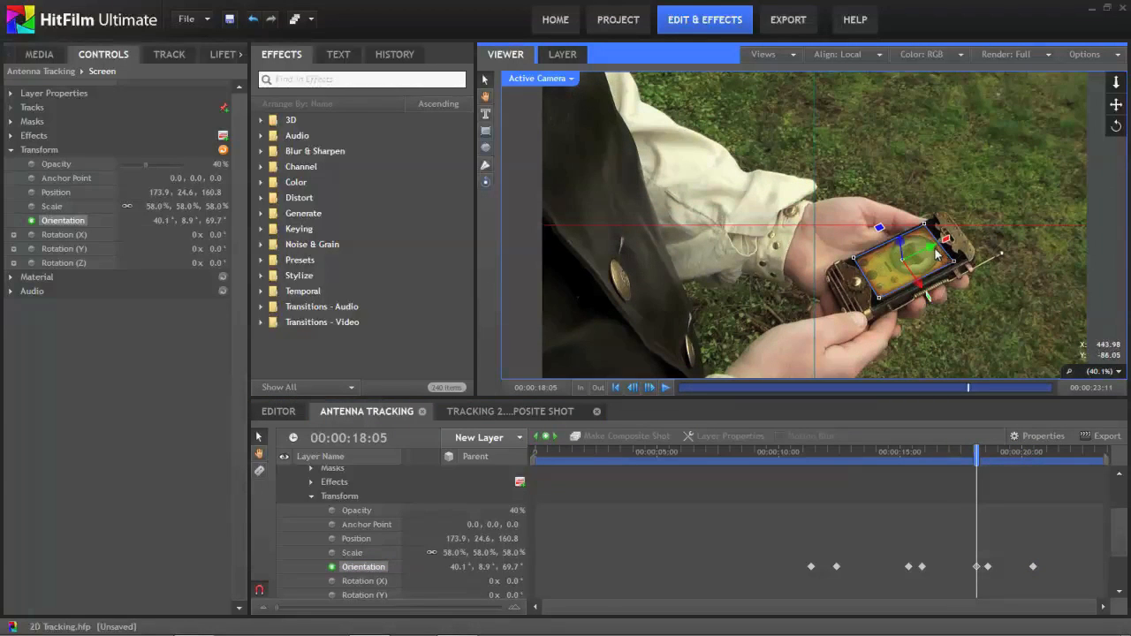
drag(926, 249, 927, 249)
At 00:00:20:01, adjust the Screen layer to orientation about 50.7°, 10.2°, 70.8° and position about 175.8, 25.4, 160.6
drag(998, 454, 1022, 455)
drag(871, 247, 869, 247)
drag(914, 294, 921, 309)
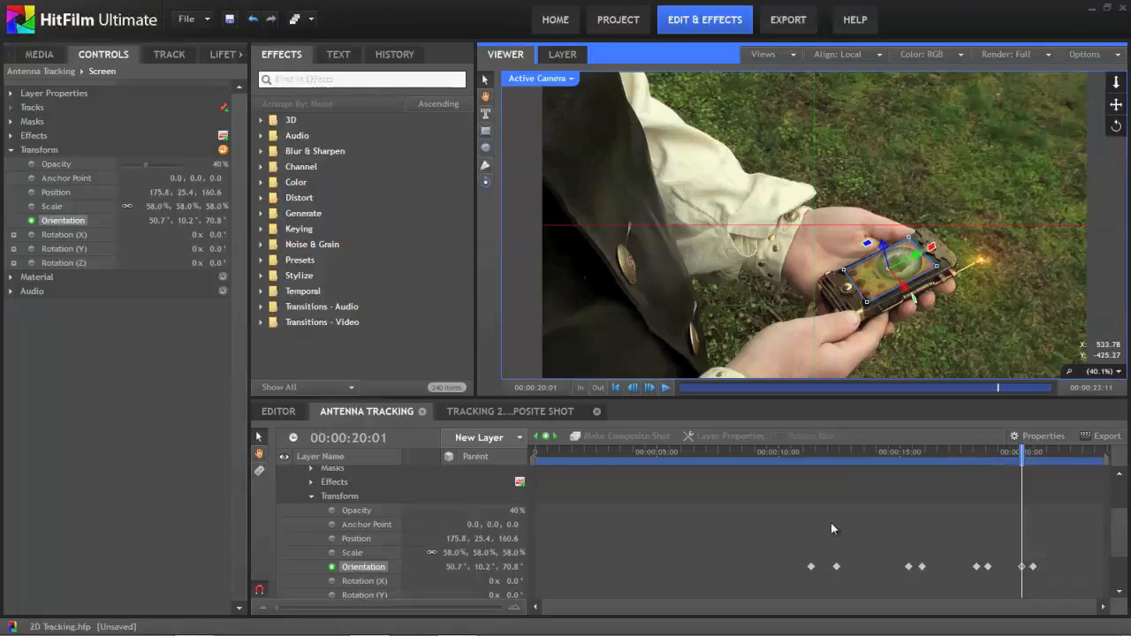
Collapse the Screen layer's properties, deselect the layer, and go to the end of the composite shot
click(310, 495)
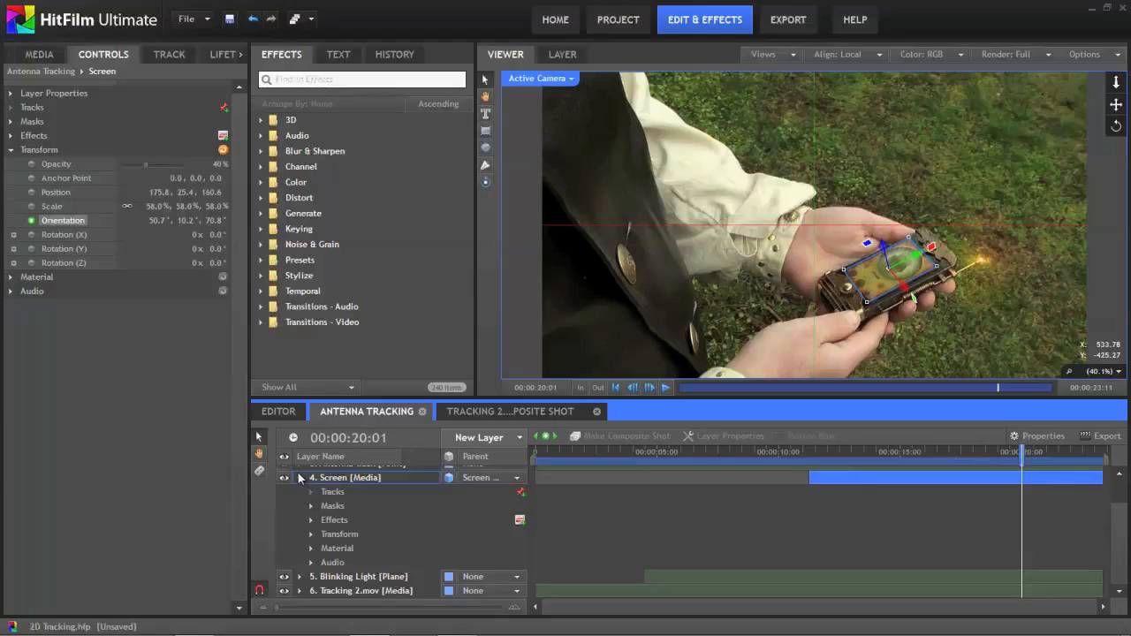
click(298, 477)
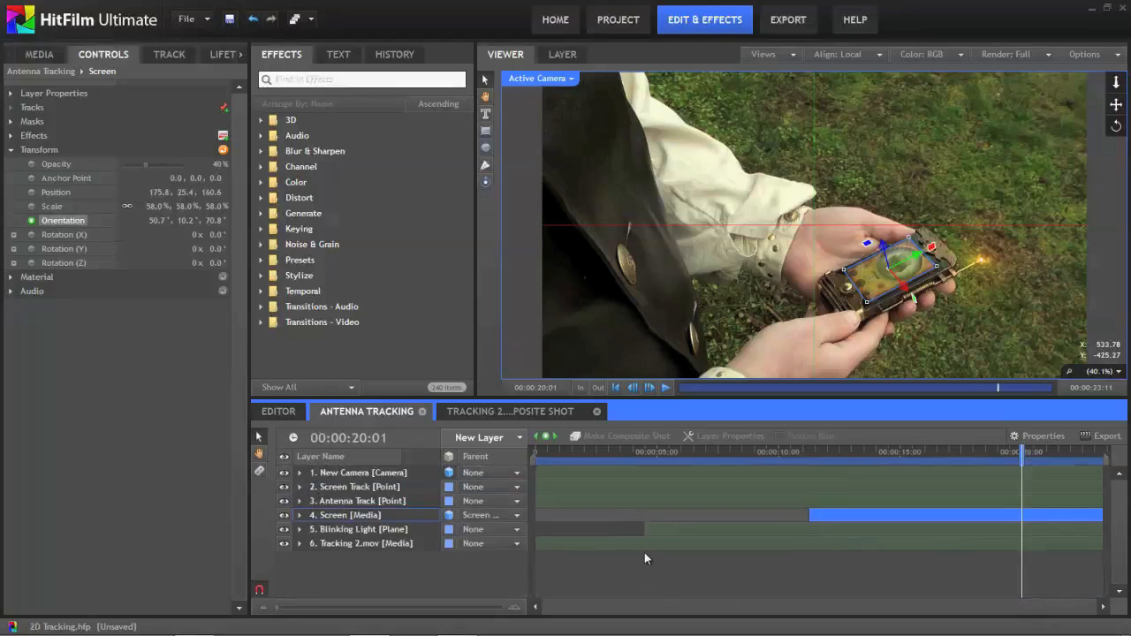
click(1034, 562)
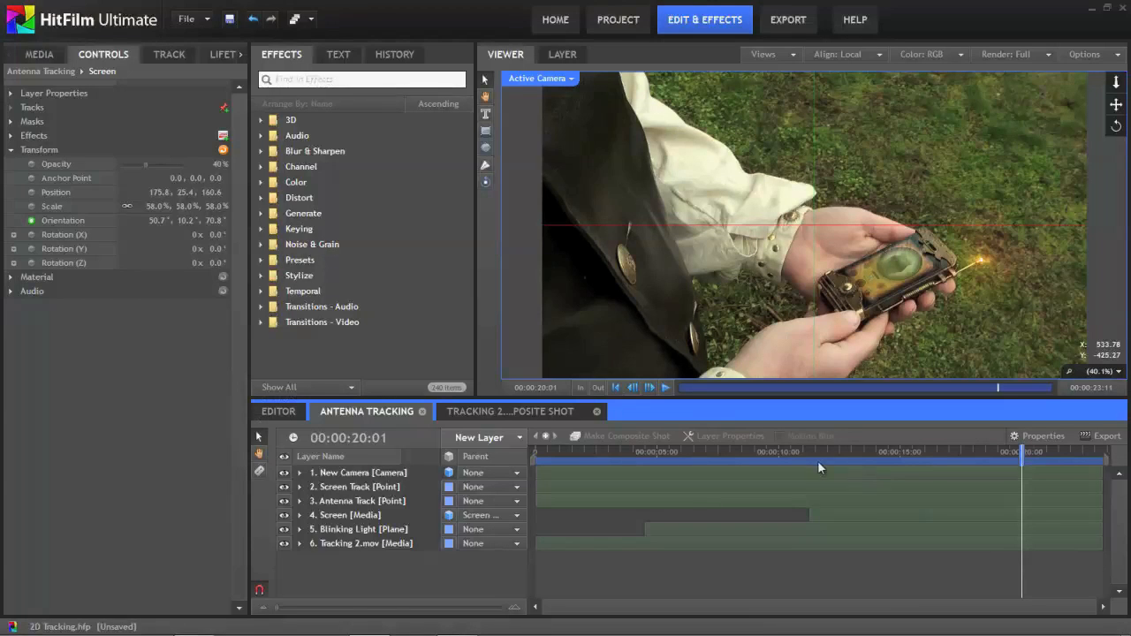
key(End)
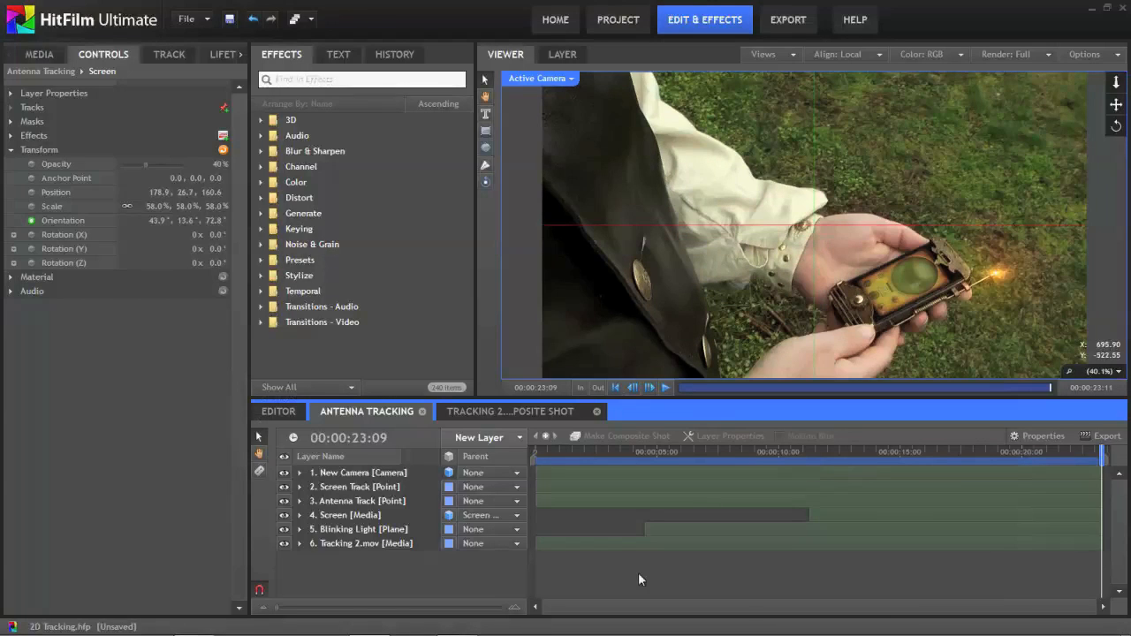